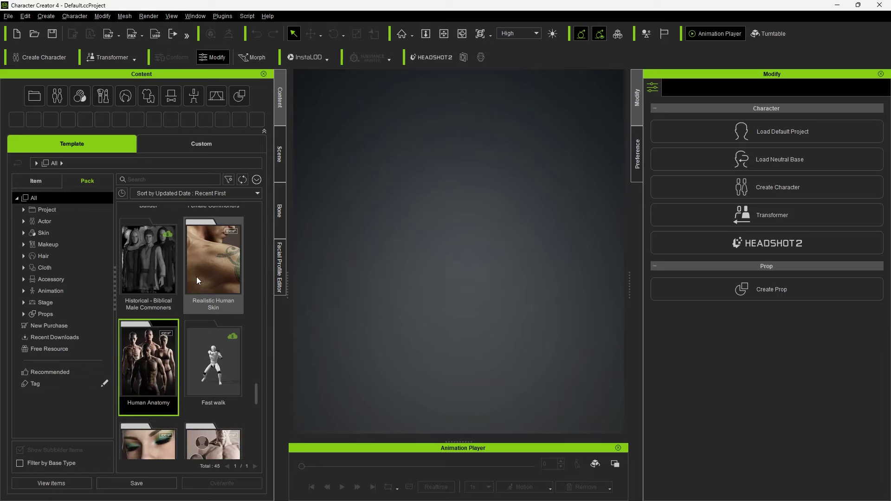
Step: Load the Male Thin avatar from the Human Anatomy pack and apply the Reptile Arms skin preset from Realistic Human Skin
double_click(144, 354)
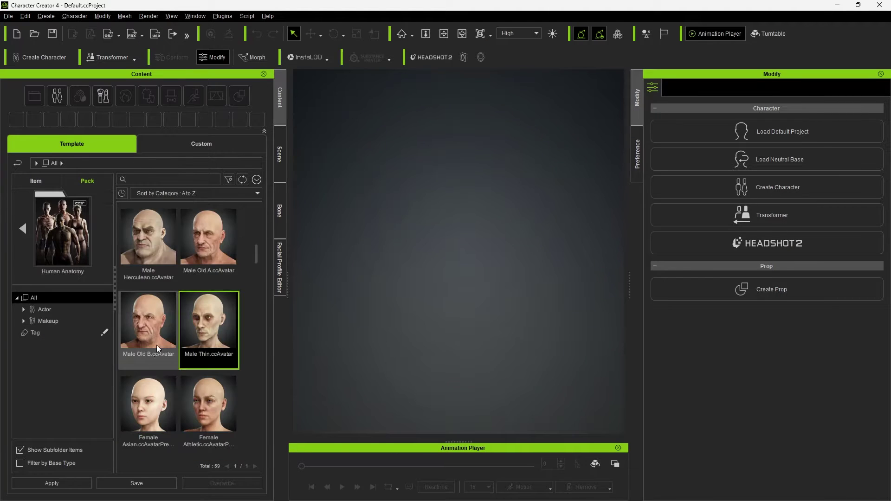
double_click(203, 324)
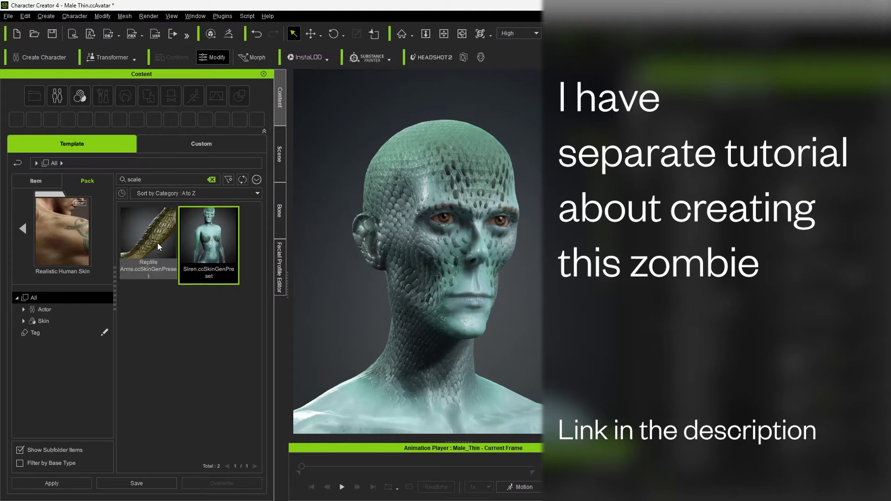
left_click(155, 243)
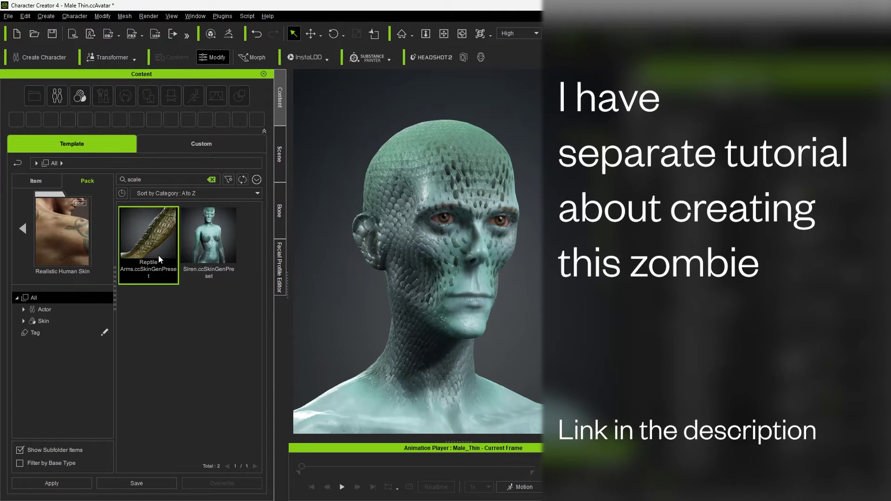
double_click(155, 250)
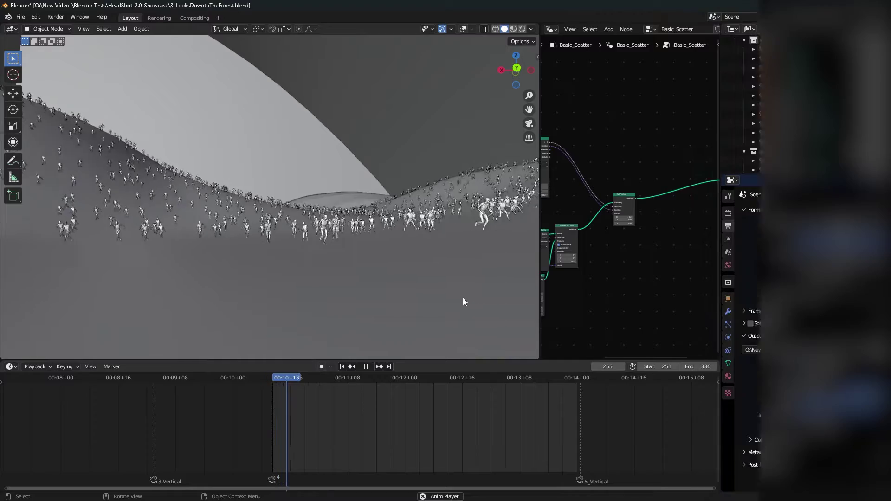
middle_click_drag(591, 285, 569, 255)
scroll(634, 258, "up", 3)
scroll(634, 257, "up", 2)
middle_click_drag(634, 258, 717, 280)
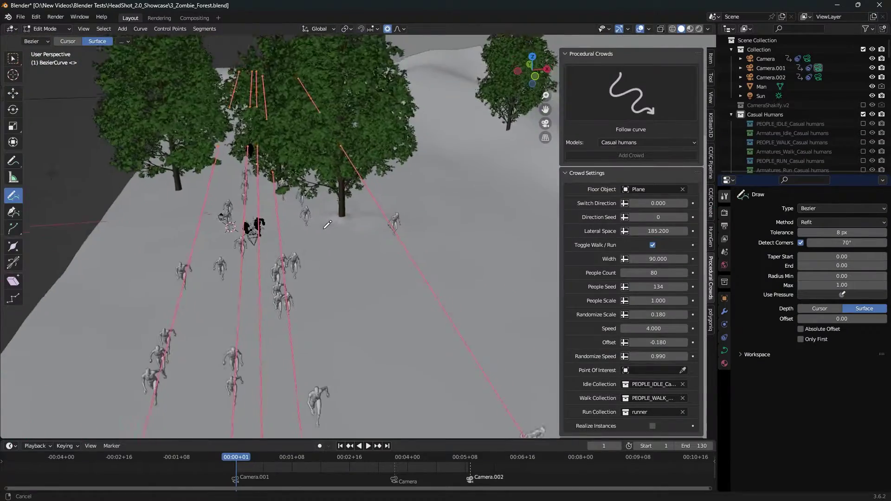
Step: Move the selected crowd path curve points along the global X axis beside the trees
scroll(354, 212, "up", 3)
middle_click_drag(327, 226, 302, 204)
key("g")
key("x")
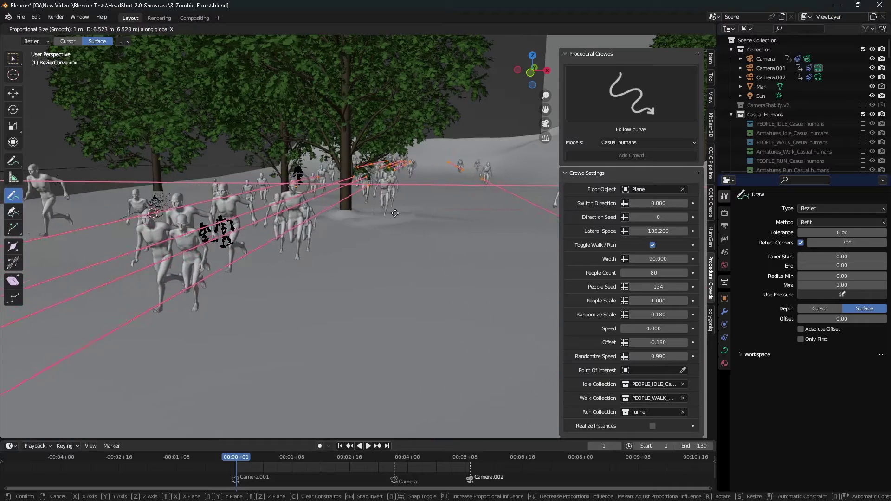
left_click(366, 207)
middle_click_drag(367, 207, 349, 248)
left_click_drag(322, 403, 320, 408)
middle_click_drag(394, 329, 391, 304)
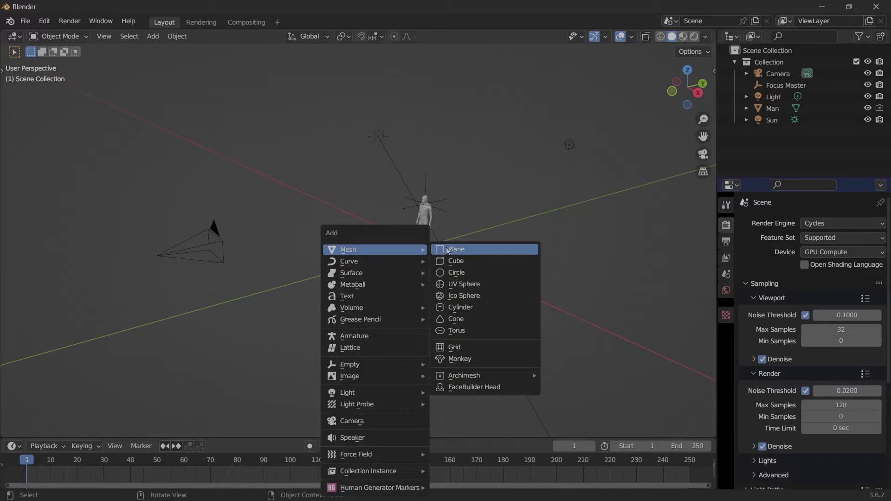
Step: Add a plane and create a new geometry node tree for it in a split-off Geometry Node Editor
left_click(455, 251)
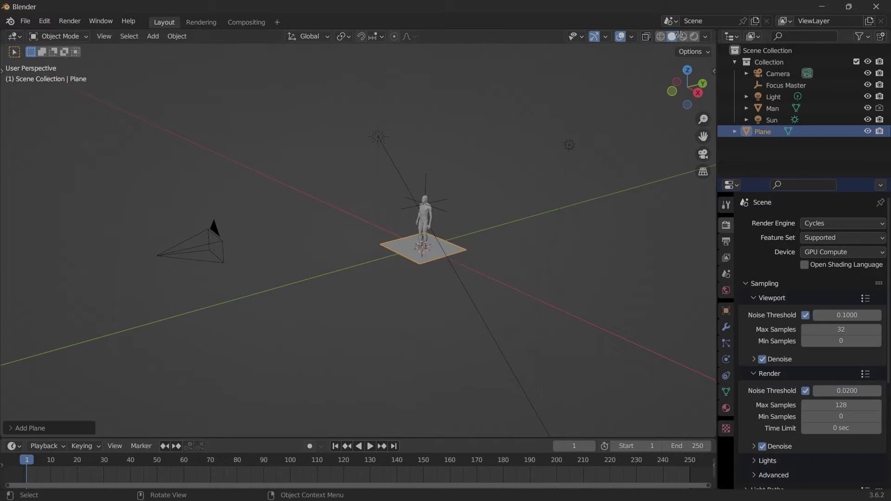
left_click_drag(715, 31, 466, 32)
left_click(479, 36)
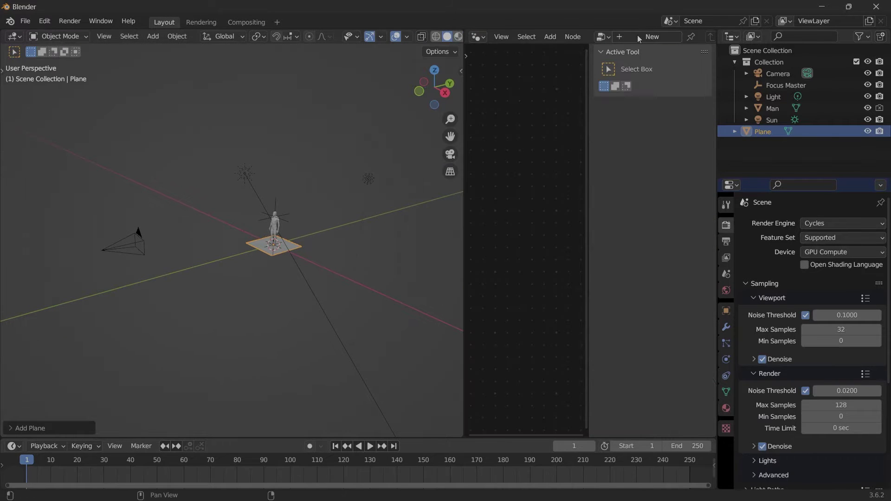
left_click(639, 39)
key("n")
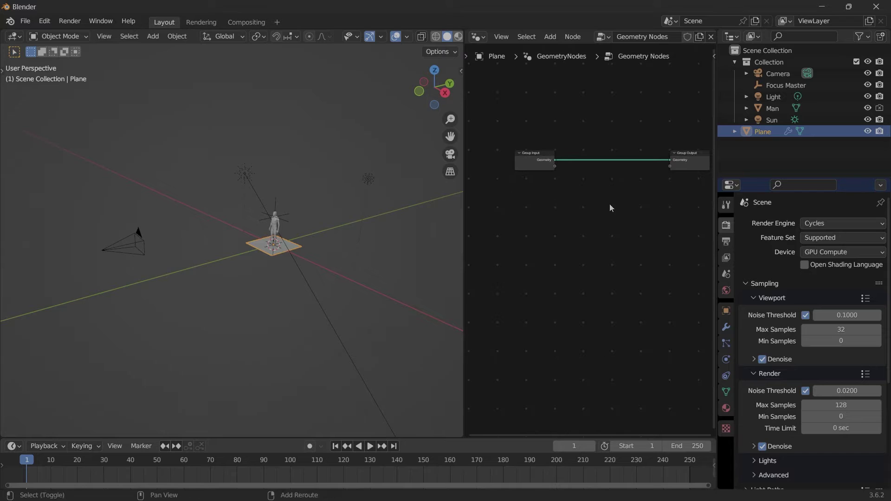
Step: Add a Distribute Points on Faces node and set its distribution method to Poisson Disk
key("shift+a")
type("dist")
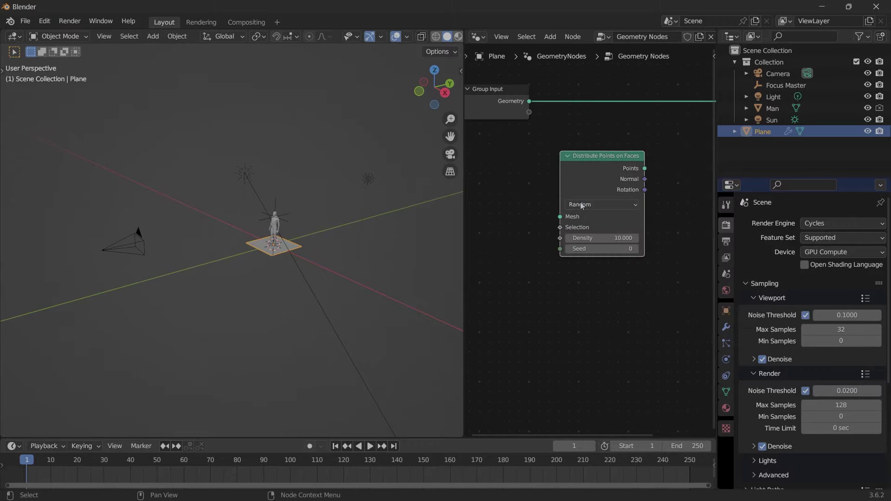
left_click(584, 204)
left_click(597, 227)
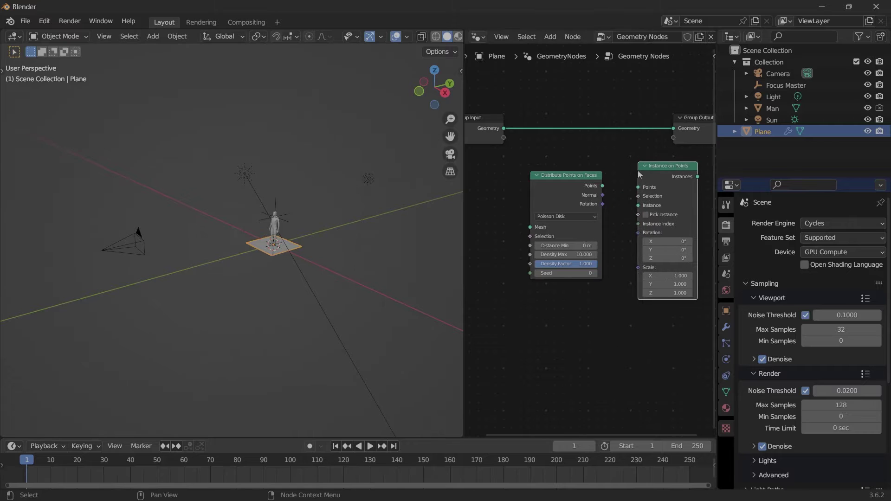
Step: Place an Instance on Points node beside Distribute Points on Faces and enable Pick Instance
left_click(635, 170)
scroll(624, 186, "up", 1)
left_click(624, 187)
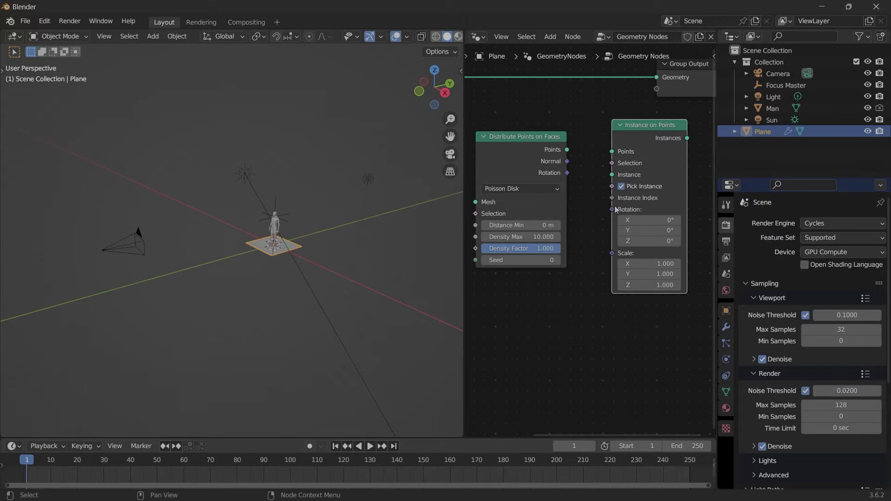
Step: Add a Collection Info node with Separate Children and Reset Children enabled, plus a Transform Geometry node
middle_click_drag(587, 234, 593, 230)
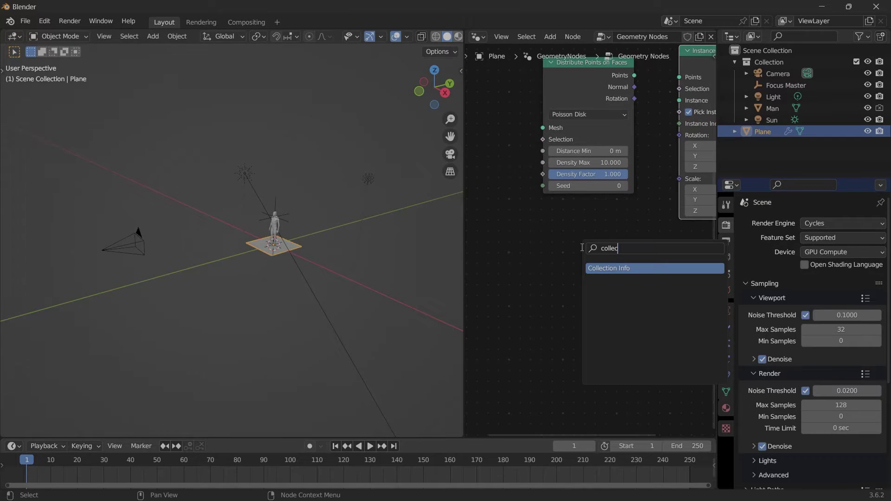
key("Return")
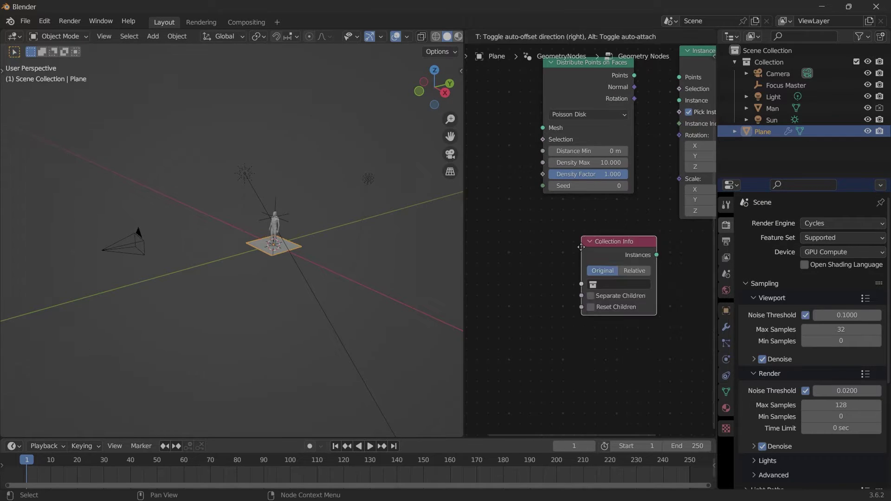
left_click(552, 263)
left_click(552, 280)
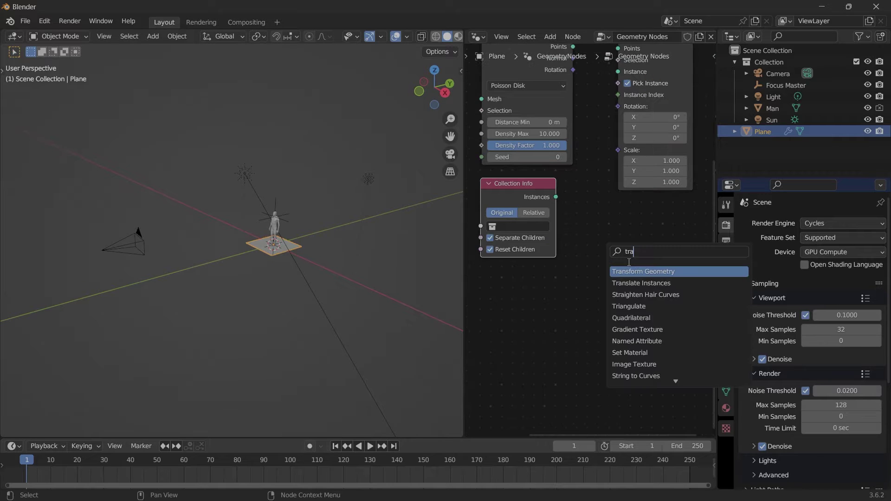
left_click(625, 272)
left_click(597, 236)
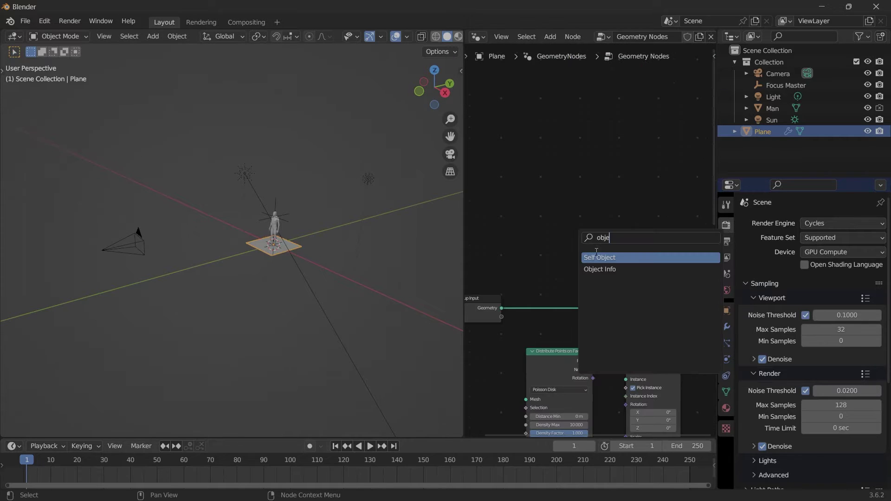
Step: Add an Object Info node above the other nodes and set it to Relative
left_click(600, 269)
left_click(562, 217)
scroll(562, 217, "up", 2)
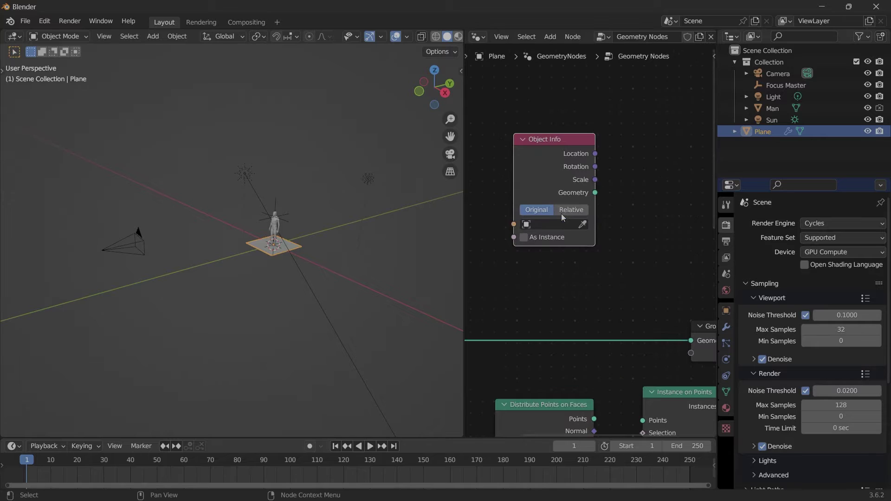
scroll(666, 199, "down", 3)
Step: Add a Raycast node beside Object Info, followed by a Set Position node
middle_click_drag(682, 155, 610, 187)
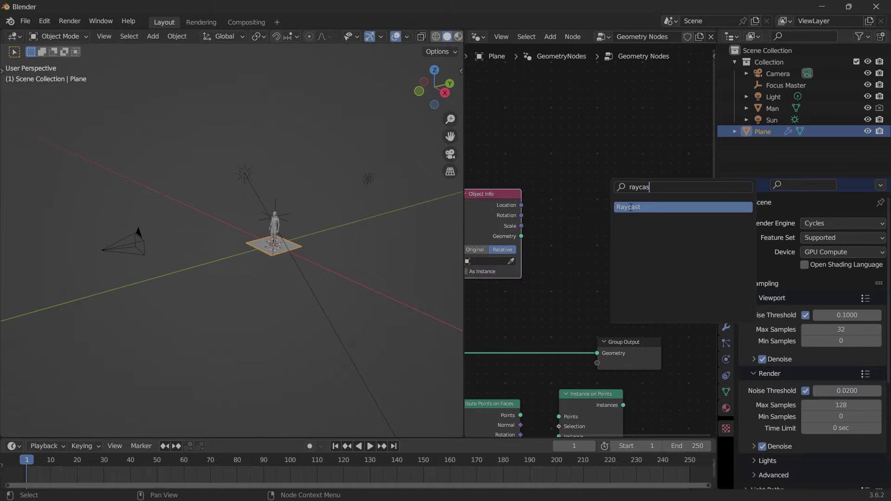
left_click(633, 208)
left_click(577, 146)
key("shift+a")
type("set po")
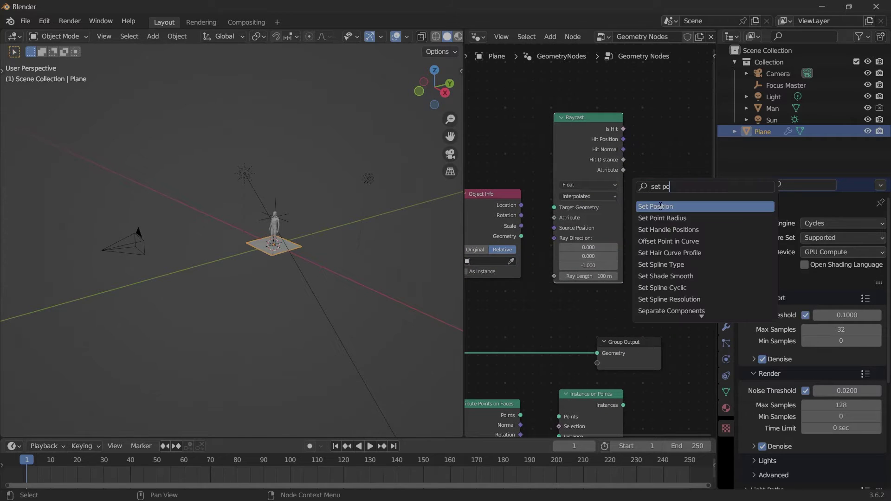
key("Return")
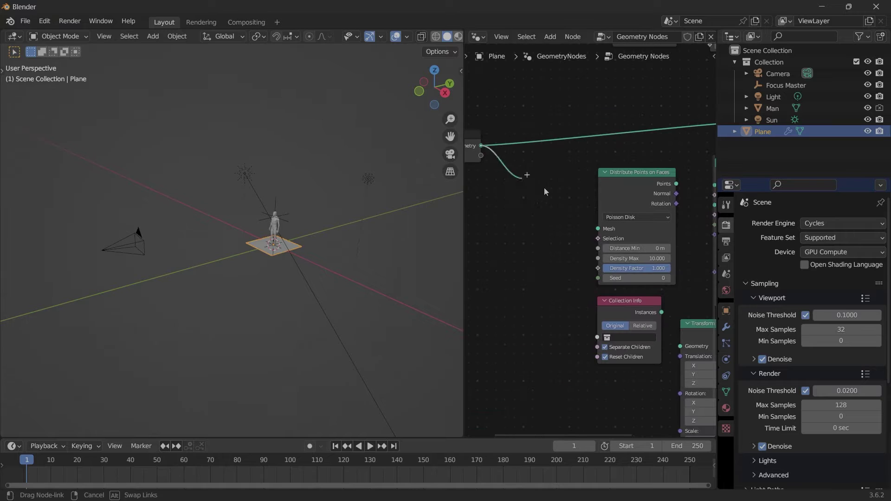
Step: Link Group Input through Distribute Points on Faces to Instance on Points, and Collection Info through Transform Geometry to its Instance input
middle_click_drag(637, 216, 519, 207)
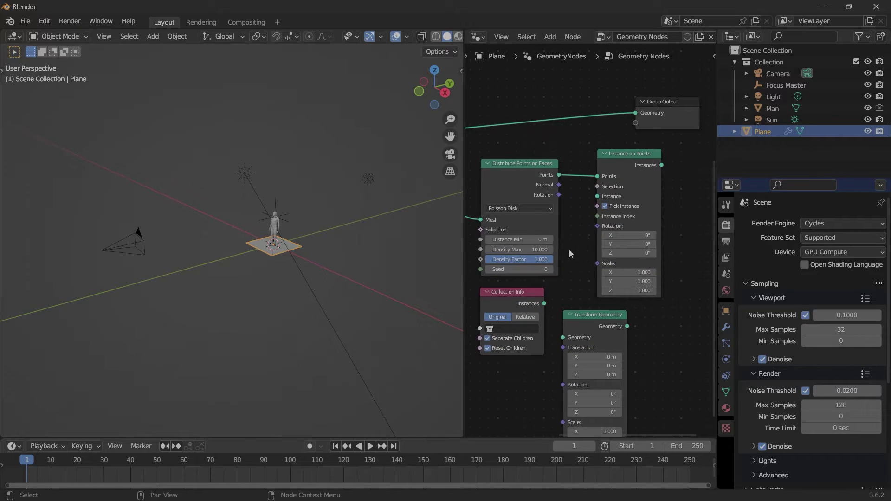
middle_click_drag(571, 254, 628, 151)
left_click_drag(597, 200, 564, 212)
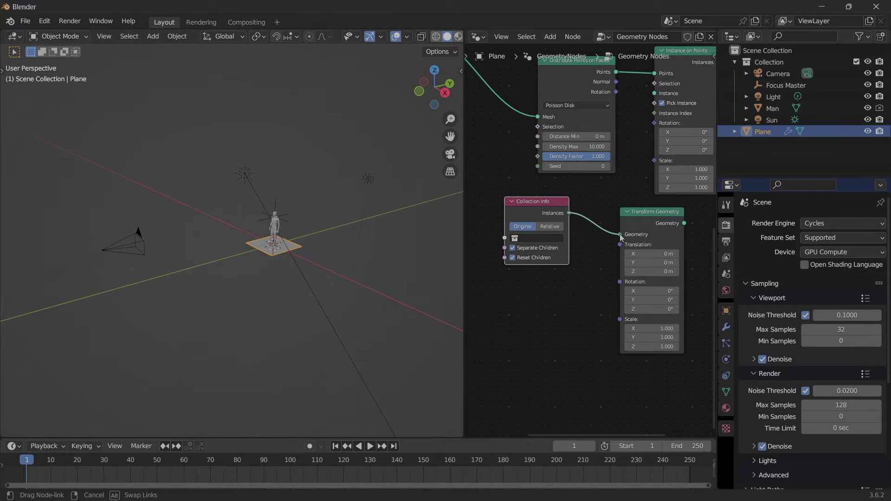
left_click_drag(643, 235, 603, 227)
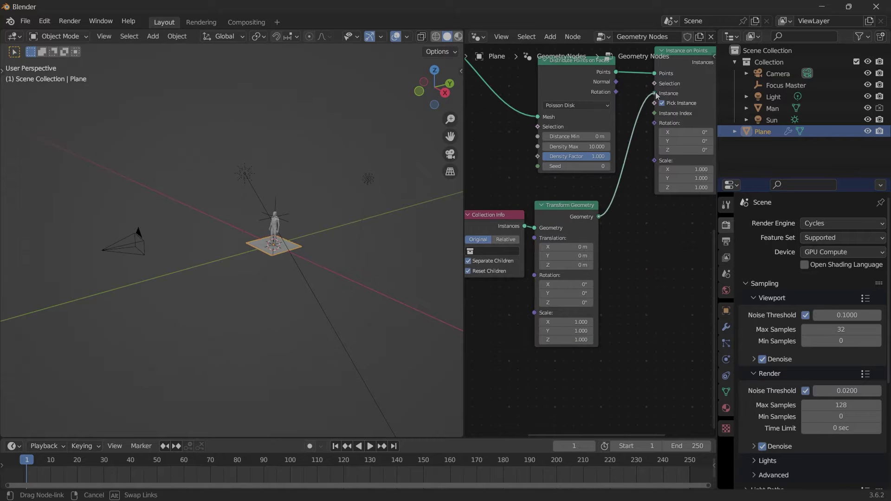
left_click_drag(656, 93, 654, 93)
Step: Link Instance on Points to Set Position's Geometry, and Raycast's Is Hit and Hit Position to its Selection and Position
scroll(654, 93, "down", 2)
middle_click_drag(656, 93, 521, 278)
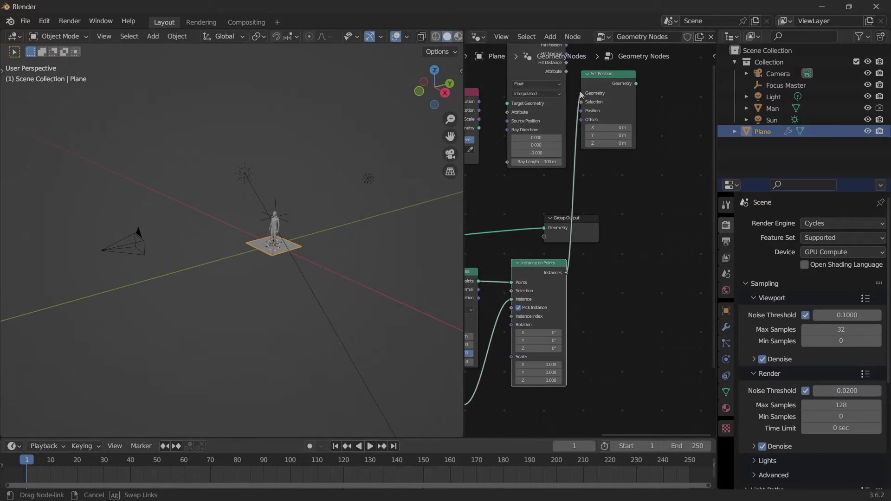
left_click_drag(614, 78, 673, 84)
middle_click_drag(628, 122, 611, 212)
scroll(611, 213, "up", 1)
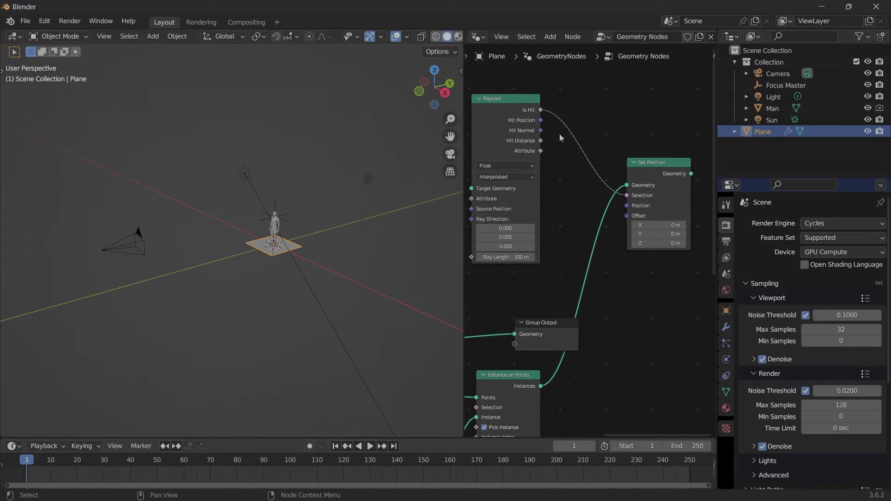
left_click_drag(541, 120, 625, 208)
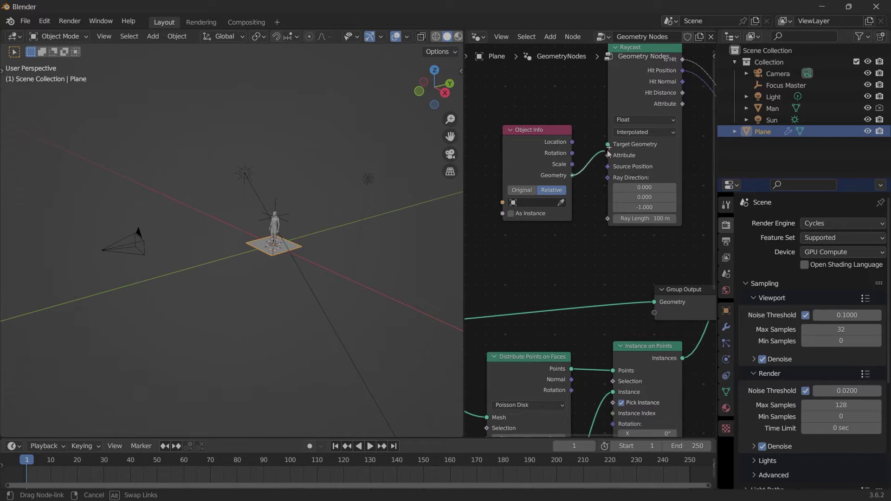
Step: Link Object Info's Geometry to Raycast's Target Geometry, and Set Position's Geometry to the Group Output
scroll(658, 201, "down", 2)
left_click_drag(608, 115, 621, 117)
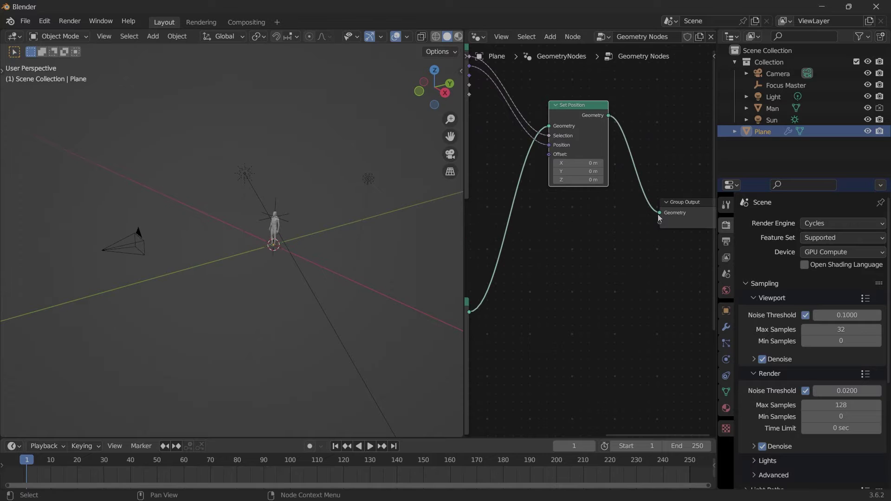
Step: Insert a Join Geometry node on the link between Set Position and Group Output
scroll(648, 218, "down", 3)
middle_click_drag(575, 232, 669, 198)
scroll(546, 219, "down", 3)
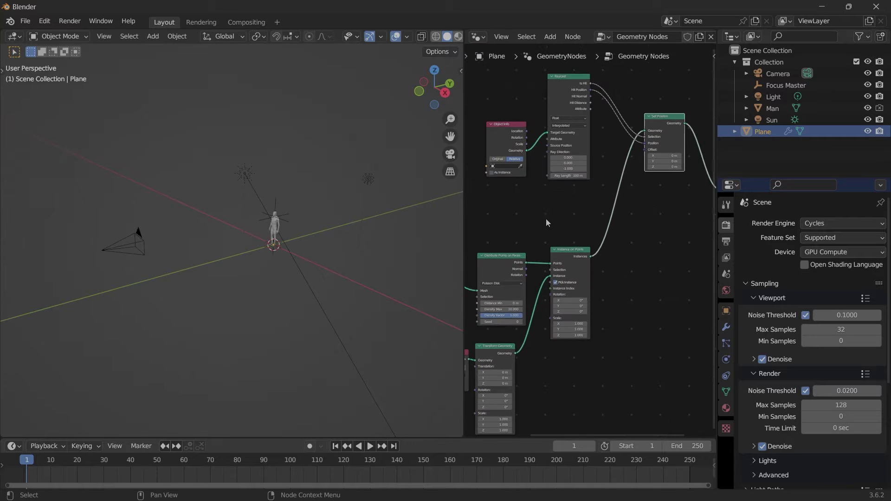
middle_click_drag(525, 212, 518, 223)
key("shift+a")
mouse_move(657, 238)
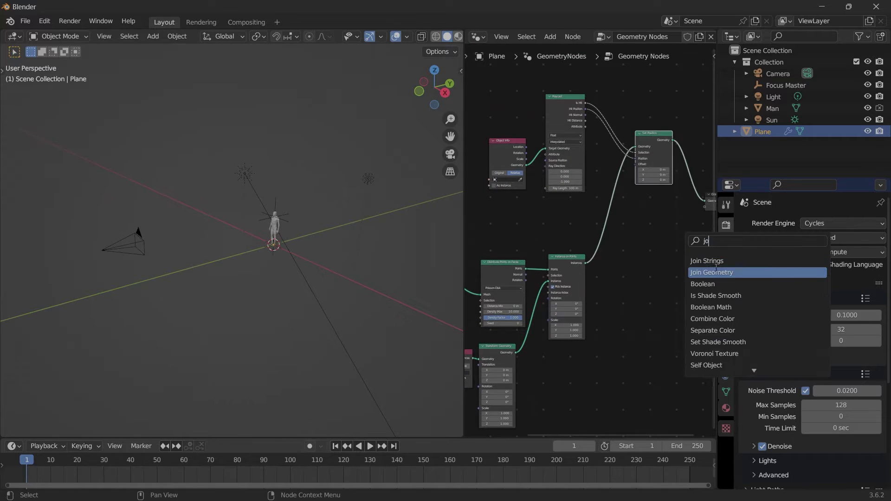
left_click(724, 264)
left_click(694, 219)
Step: Link the Group Input's Geometry into Join Geometry and add a Switch node near the Group Output
scroll(694, 220, "down", 2)
middle_click_drag(694, 219, 711, 216)
left_click_drag(505, 235, 561, 230)
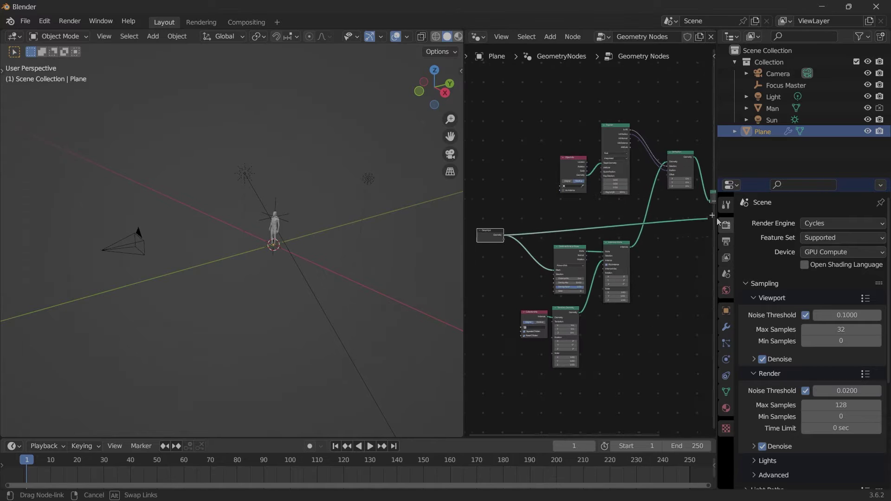
left_click_drag(717, 218, 640, 203)
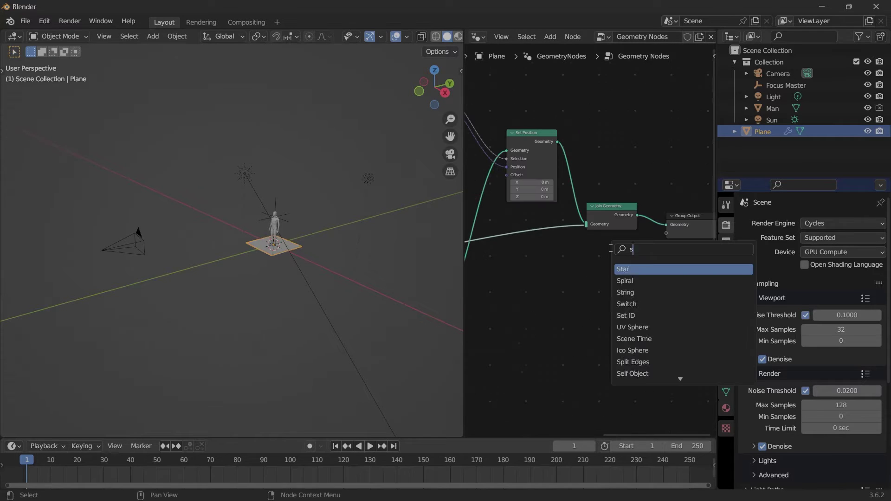
type("wi")
key("Return")
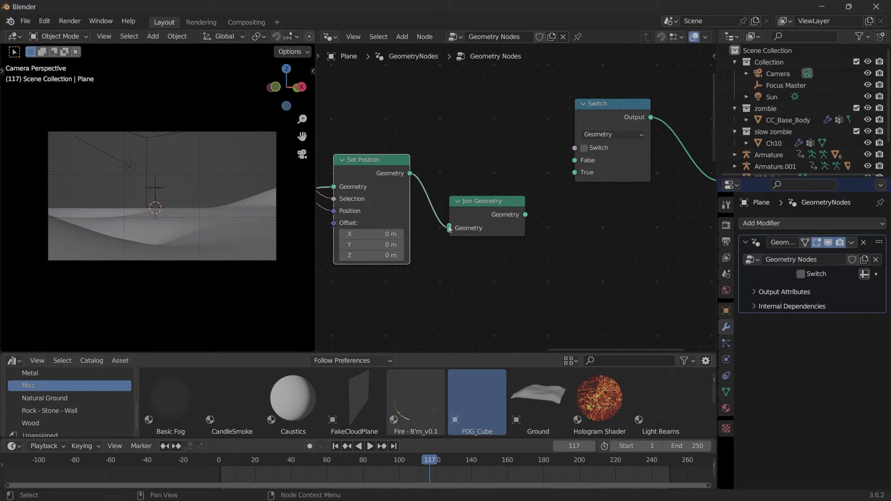
Step: Connect the Group Input's Geometry to the Join Geometry node that sits before the Switch node
scroll(414, 260, "down", 10)
middle_click_drag(414, 260, 593, 241)
left_click_drag(334, 321, 354, 287)
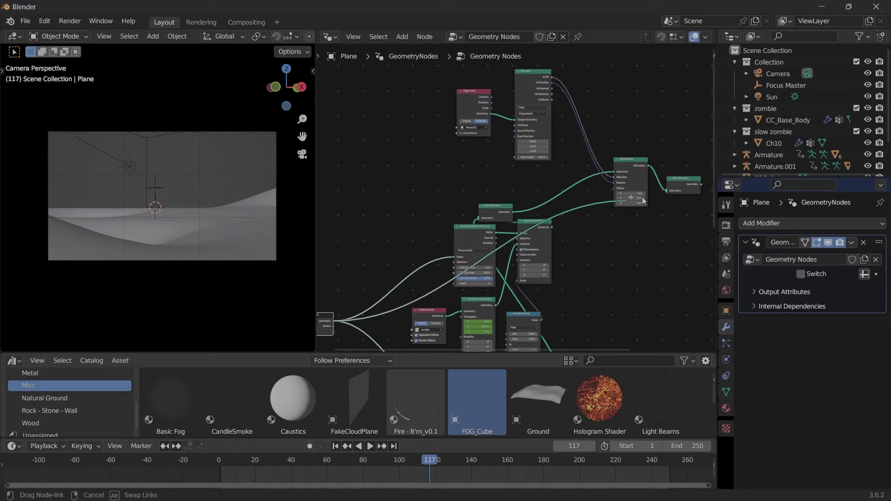
left_click_drag(664, 194, 666, 191)
key("KP_Decimal")
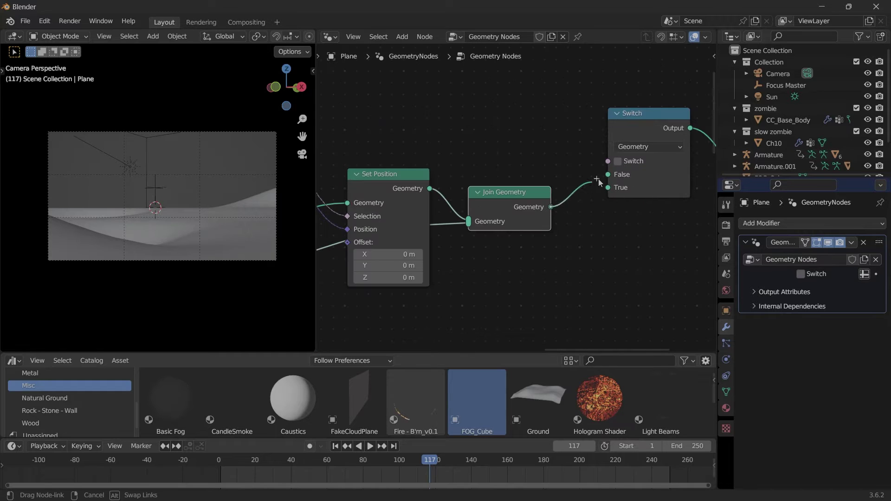
Step: Link Join Geometry to the Switch node's False input and Set Position's Geometry to True, and try toggling the Switch
left_click_drag(610, 179, 609, 175)
mouse_move(411, 191)
left_mouse_down()
mouse_move(405, 215)
mouse_move(403, 202)
left_mouse_up()
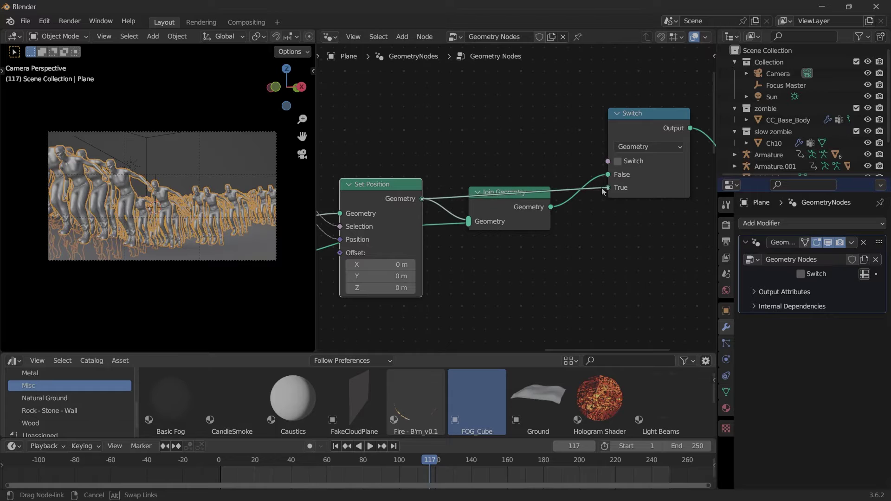
key("KP_0")
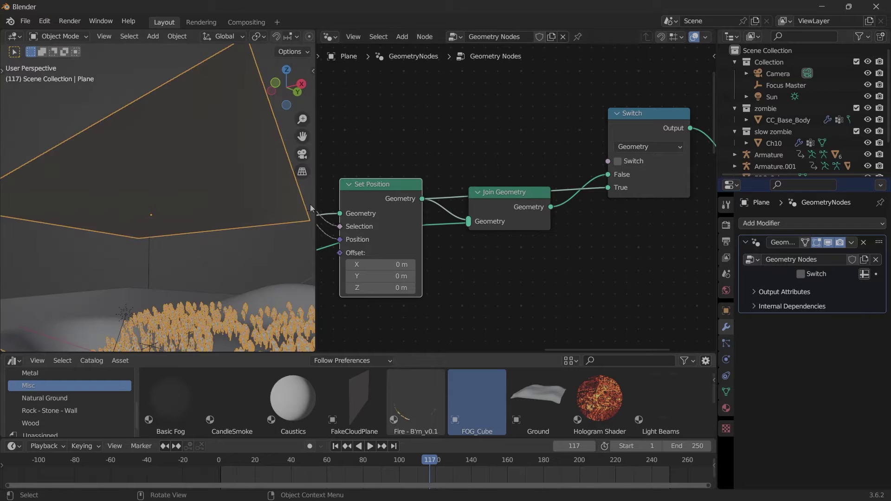
left_click(618, 161)
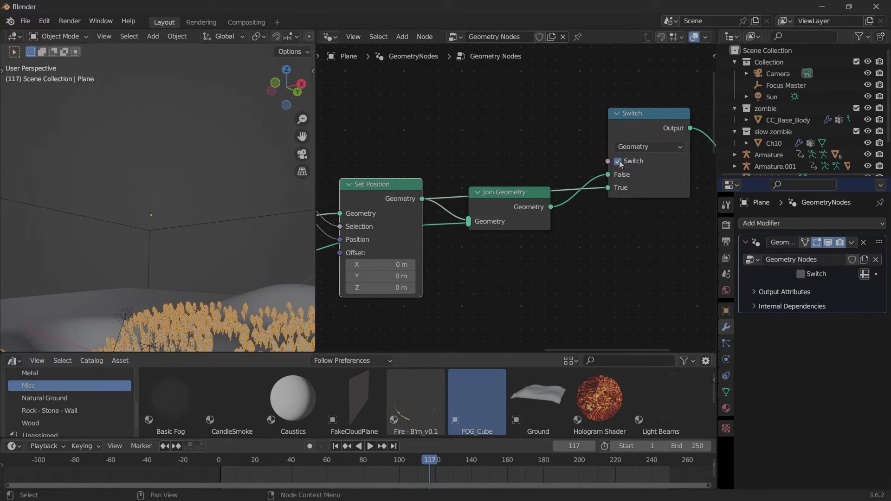
left_click(618, 162)
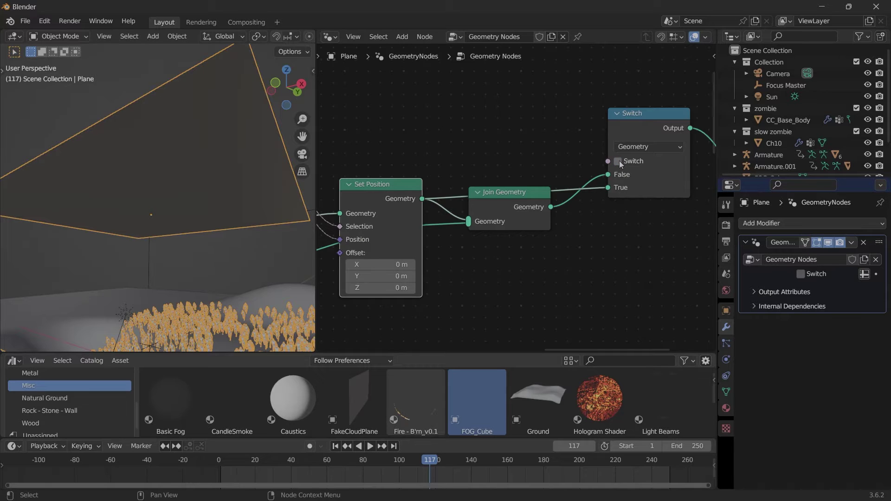
scroll(561, 223, "down", 3)
left_click_drag(354, 239, 471, 286)
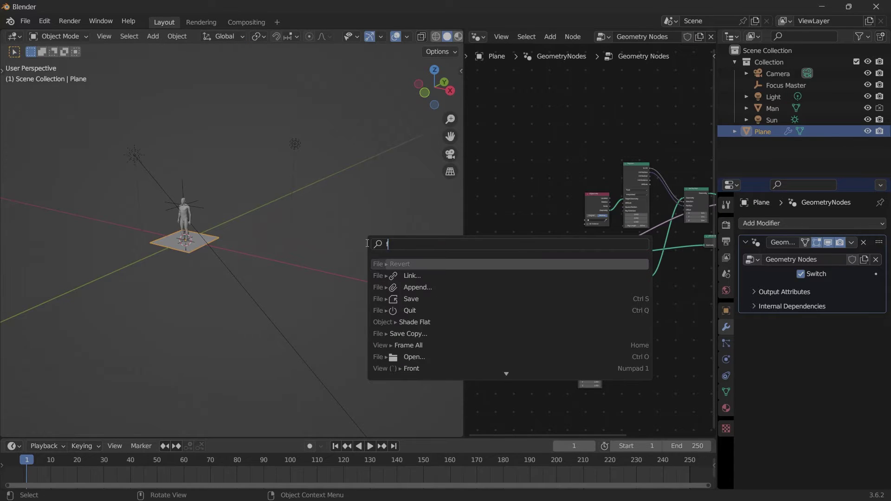
Step: Import the rigged zombie character into the scene and play back its animation
type("re")
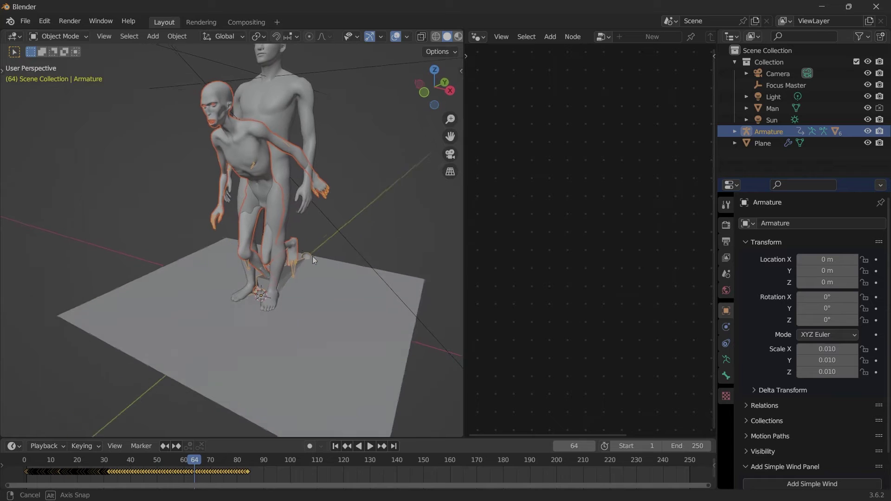
middle_click_drag(313, 257, 315, 266)
key("space")
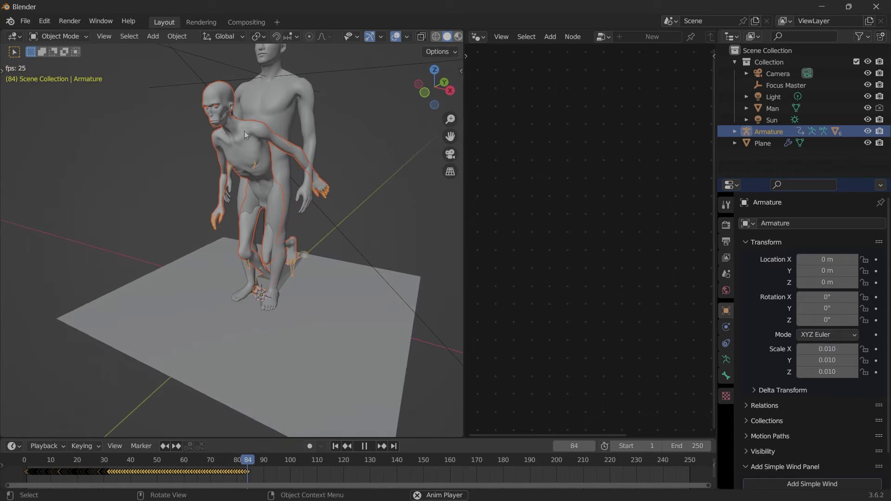
Step: Put the zombie armature in Pose Mode and make its animation keyframes cyclic so the motion loops
key("ctrl+Tab")
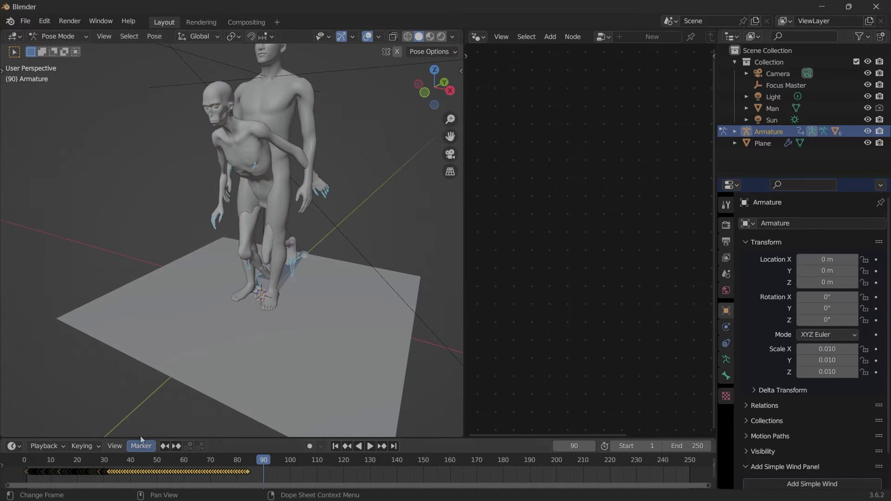
mouse_move(141, 432)
middle_mouse_down()
mouse_move(160, 450)
mouse_move(157, 434)
middle_mouse_up()
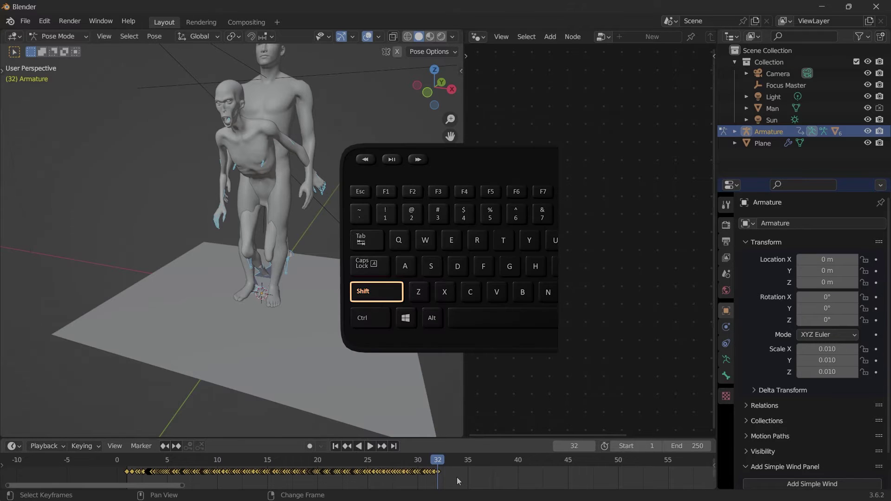
key("shift+e")
left_click(459, 478)
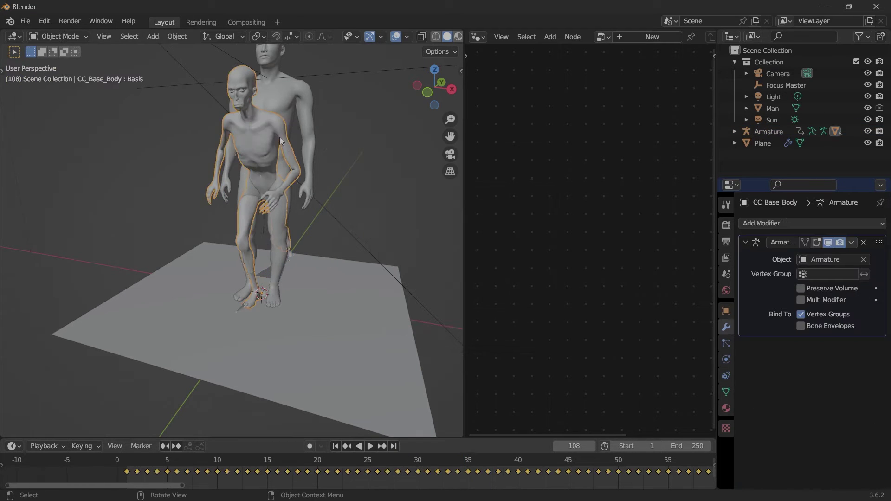
Step: Move the zombie body mesh CC_Base_Body into a new collection named "zombie"
key("g")
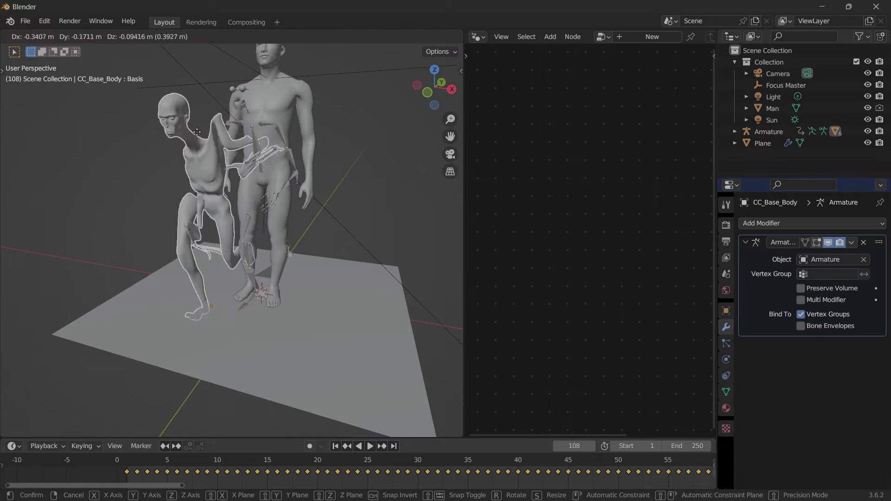
right_click(265, 118)
key("m")
left_click(264, 120)
type("zombie")
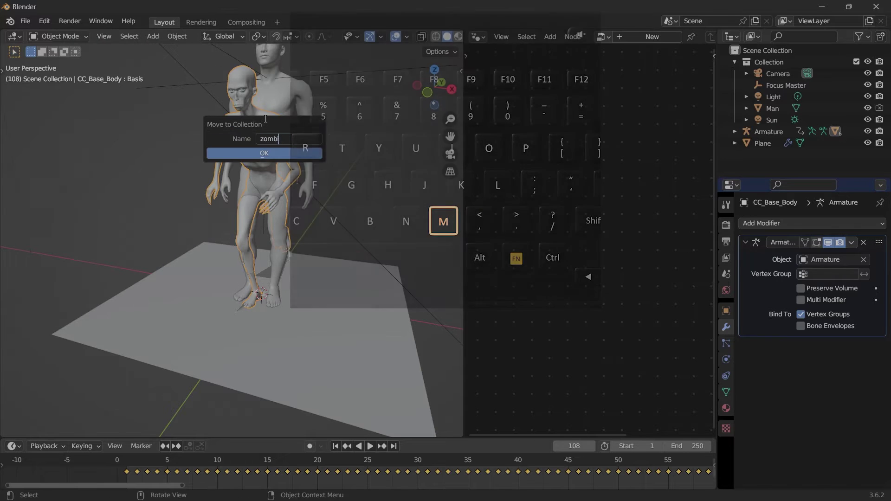
key("Return")
key("Return")
Step: Assign the zombie collection to the plane's Collection Info node and set Distribute Points on Faces' Density Max to 0.870
left_click(353, 287)
scroll(582, 177, "up", 10)
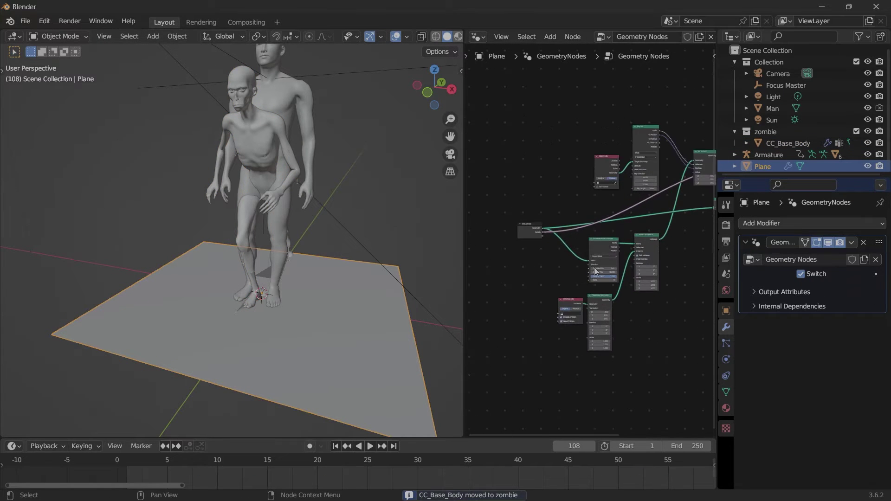
middle_click_drag(608, 130, 586, 315)
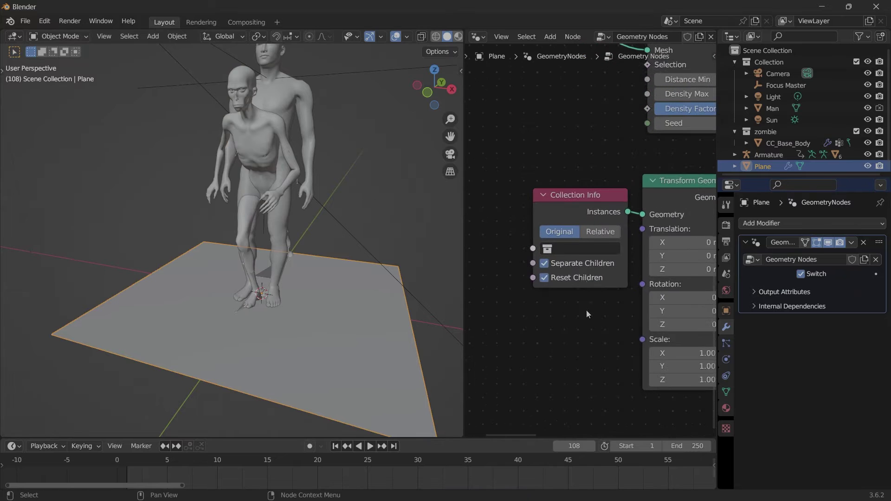
left_click(587, 249)
left_click(562, 280)
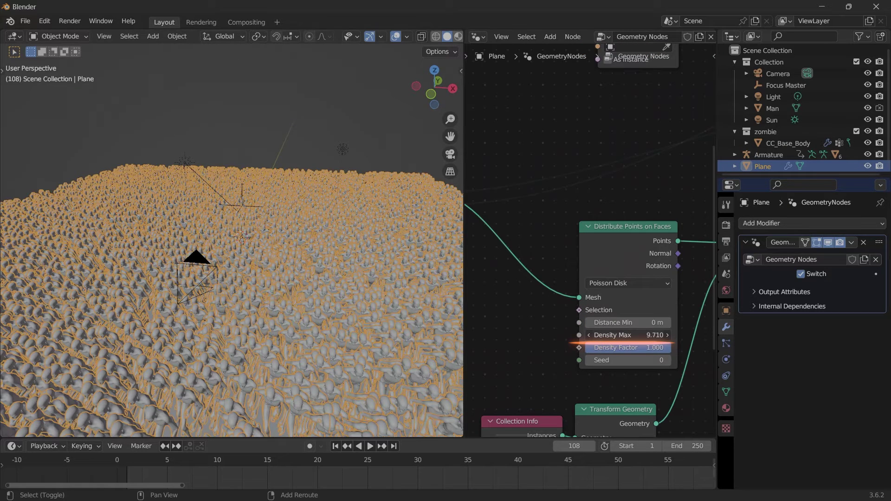
left_click_drag(628, 335, 568, 335)
scroll(251, 227, "down", 5)
Step: Add a mesh plane and scale it up into a large ground surface extending well beyond the crowd
key("shift+a")
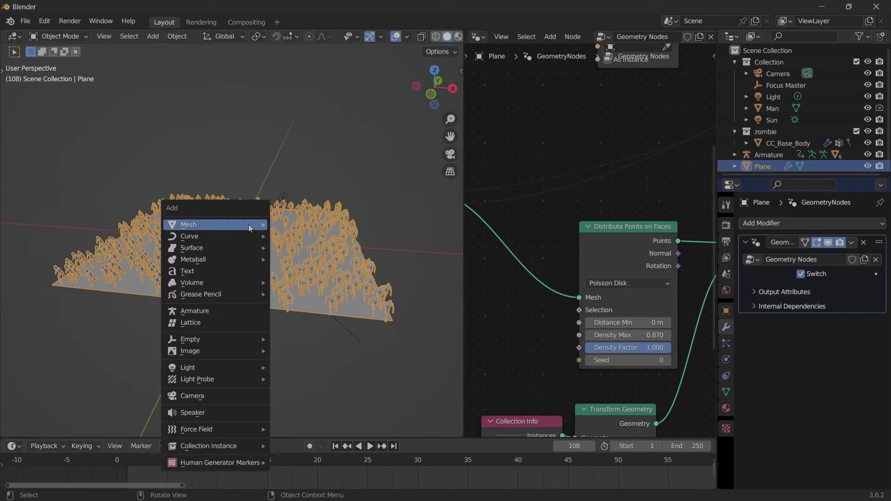
mouse_move(249, 227)
left_click(293, 225)
scroll(278, 232, "down", 4)
key("s")
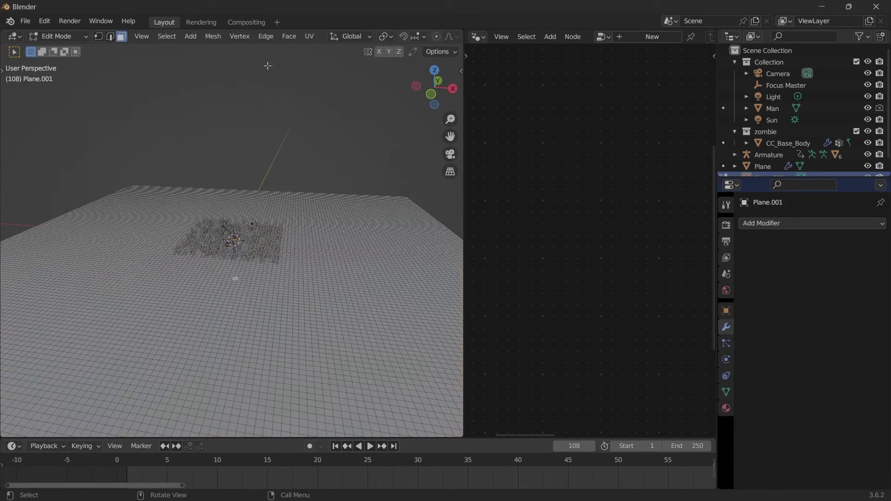
Step: Shape hills and dips in the subdivided ground by moving faces along Z with proportional editing, and shade it smooth
key("g")
key("z")
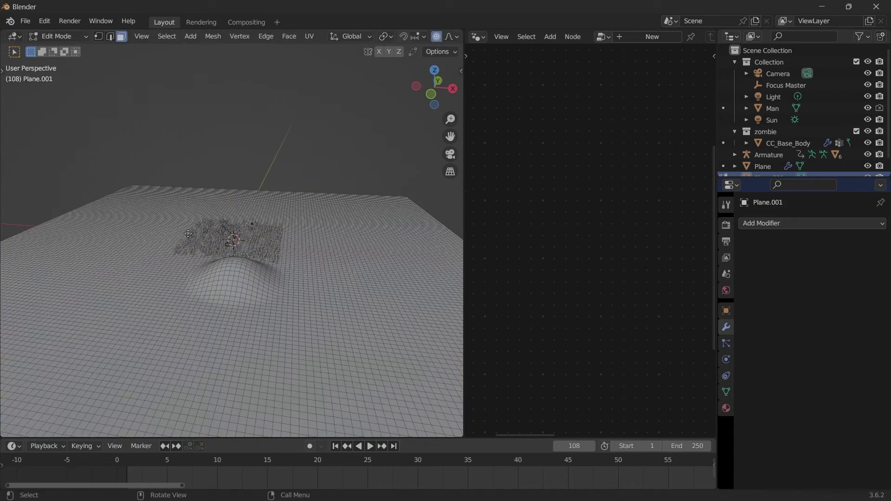
left_click(95, 327)
key("g")
key("z")
right_click(139, 277)
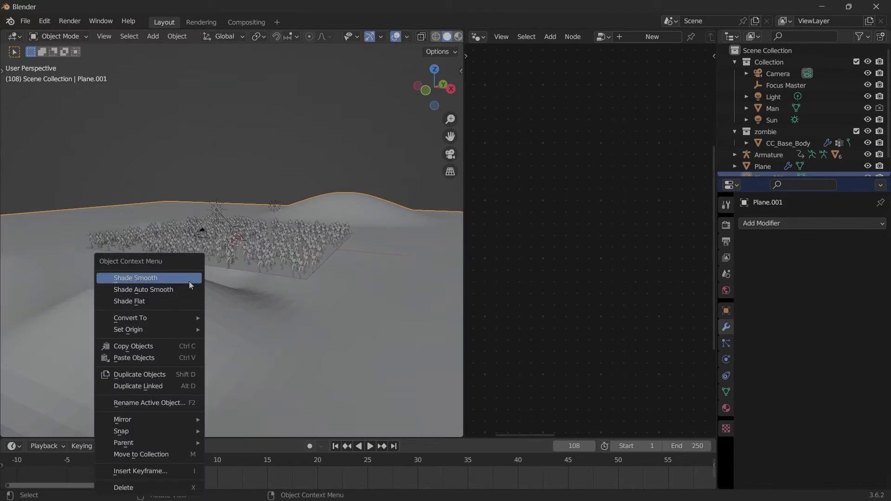
left_click(139, 277)
Step: Set the terrain Plane.001 as the object in the crowd plane's Object Info node
left_click(218, 234)
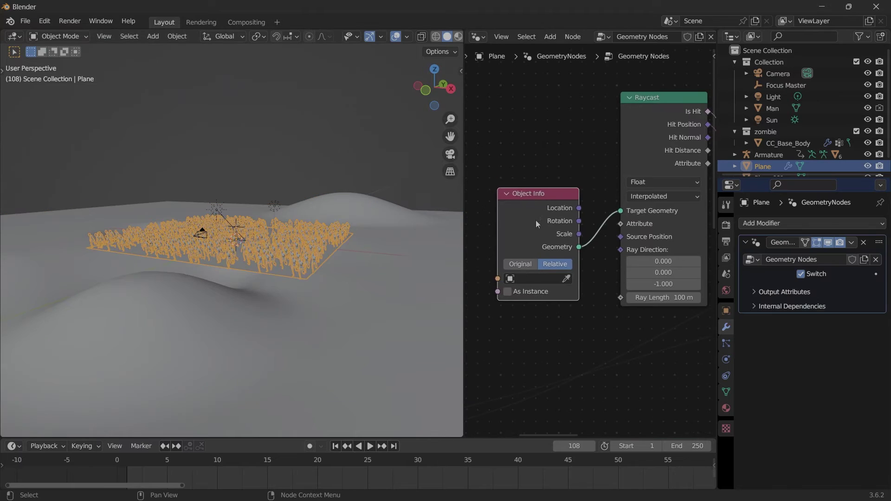
left_click_drag(535, 232, 519, 182)
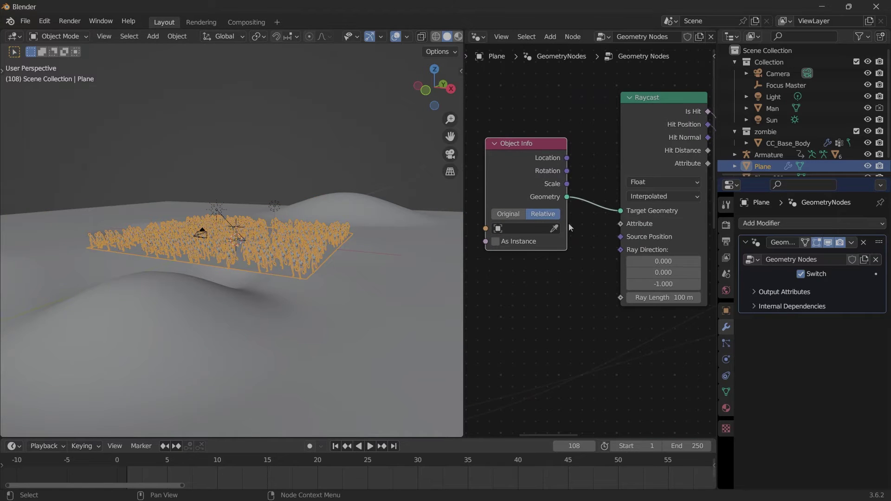
left_click(401, 265)
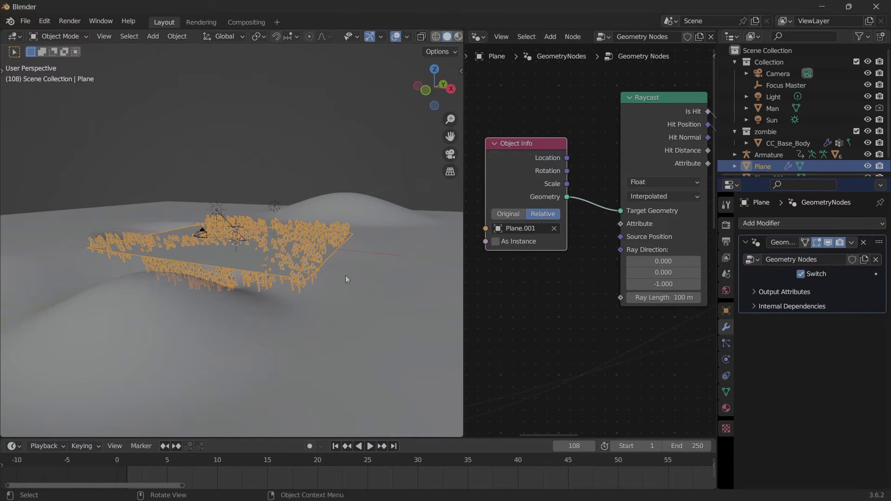
Step: Move the crowd plane along the Z axis to a height above the terrain
key("g")
key("z")
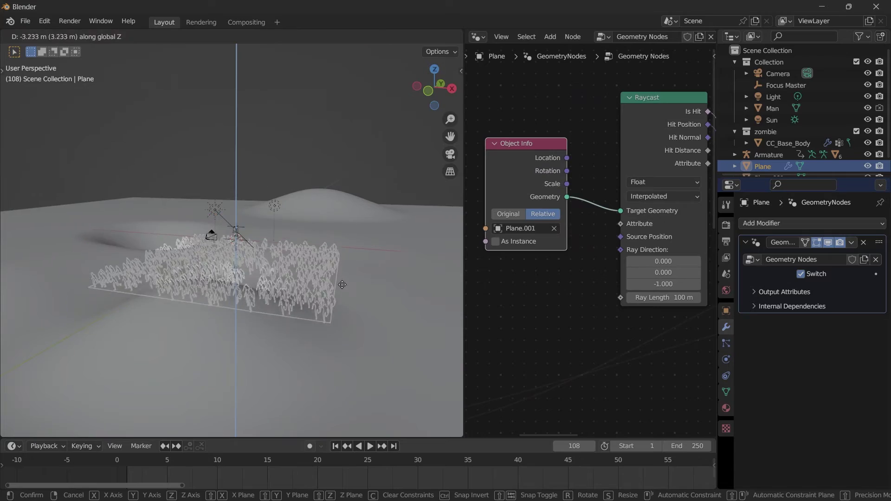
left_click(287, 272)
Step: Play back the animation and examine from several angles how the zombies sit on the terrain
scroll(286, 273, "up", 1)
key("space")
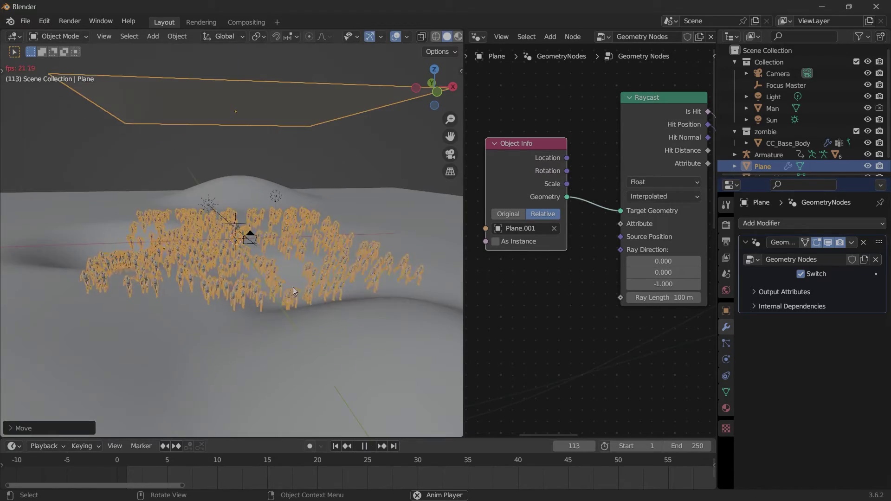
middle_click_drag(286, 273, 223, 283)
scroll(284, 283, "up", 4)
scroll(285, 286, "down", 2)
middle_click_drag(284, 283, 254, 296)
scroll(253, 296, "down", 3)
key("space")
Step: Insert keyframes at frame 158 on the Transform Geometry node's Translation, with all axes at 0 m
scroll(537, 345, "down", 3)
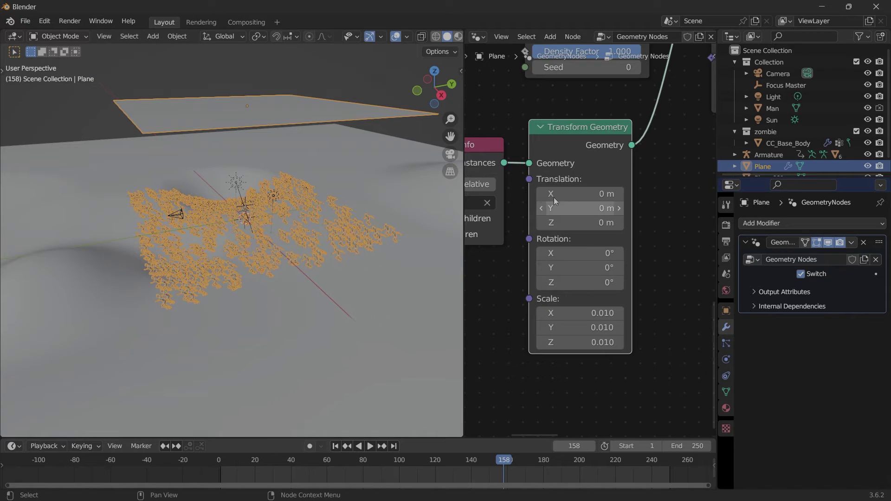
left_click_drag(557, 143, 583, 142)
right_click(594, 211)
left_click(590, 200)
Step: At frame 169, set the Transform Geometry node's Y translation to -25.2 m and keyframe it
key("space")
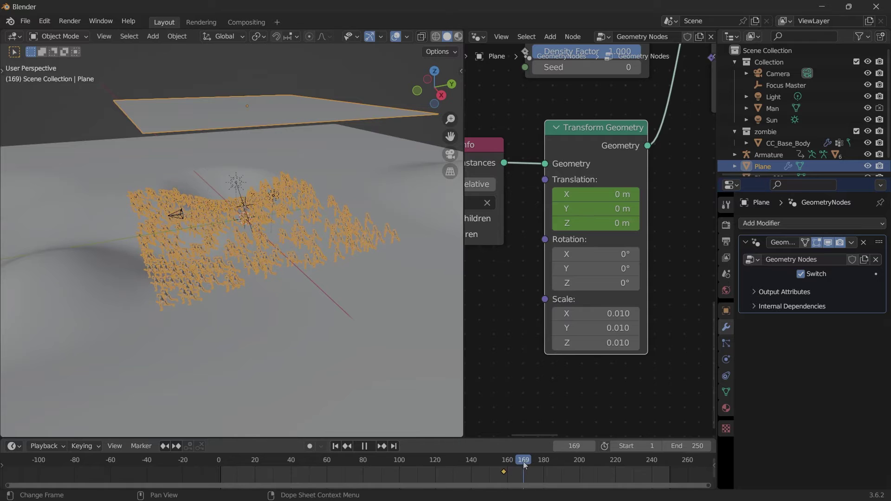
left_click_drag(596, 209, 547, 209)
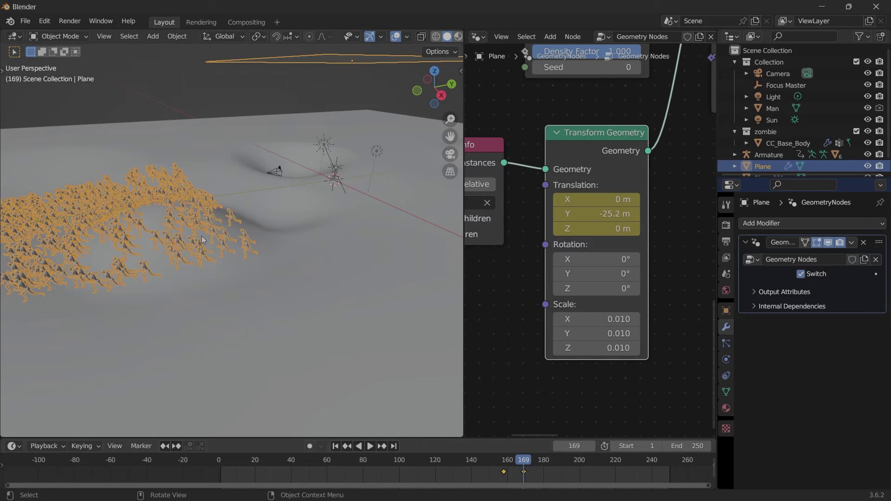
left_click_drag(580, 133, 575, 114)
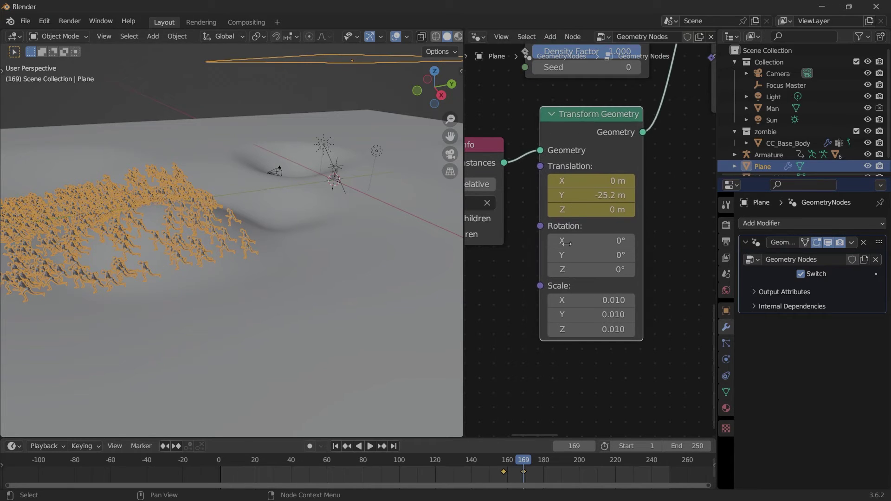
Step: Apply linear extrapolation to the Translation keyframes and play back the crowd's movement
key("shift+e")
left_click(527, 463)
left_click_drag(527, 464, 457, 463)
key("space")
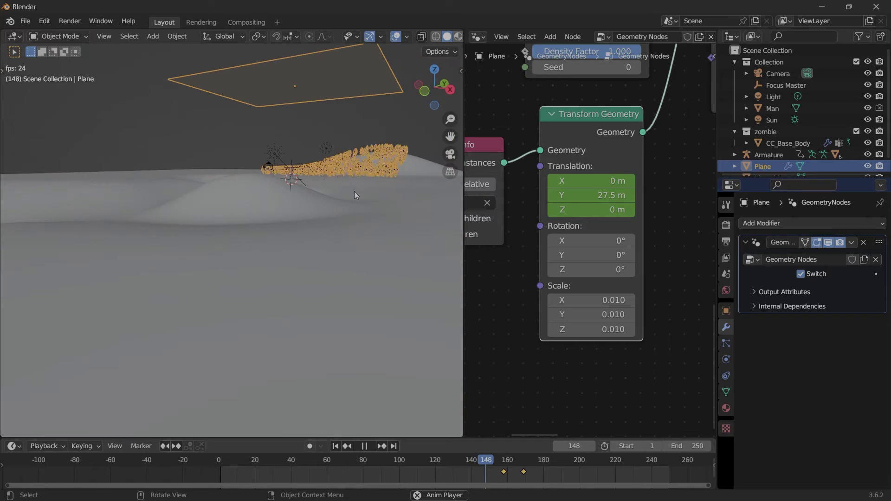
middle_click_drag(355, 195, 324, 217)
key("space")
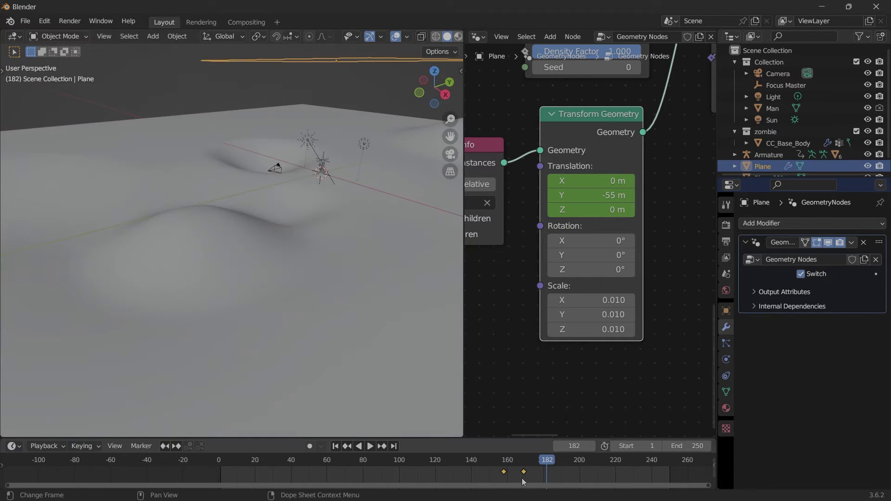
Step: Shift the second Translation keyframe to about frame 242 to slow the crowd, and play back the result up close
left_click(505, 466)
key("space")
left_click_drag(523, 476, 657, 481)
key("space")
scroll(365, 237, "up", 5)
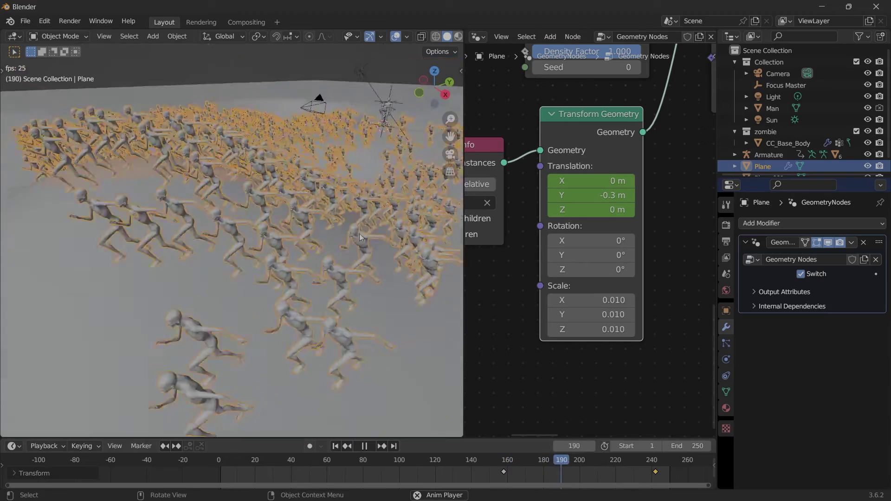
mouse_move(364, 239)
middle_mouse_down()
mouse_move(364, 221)
mouse_move(362, 230)
middle_mouse_up()
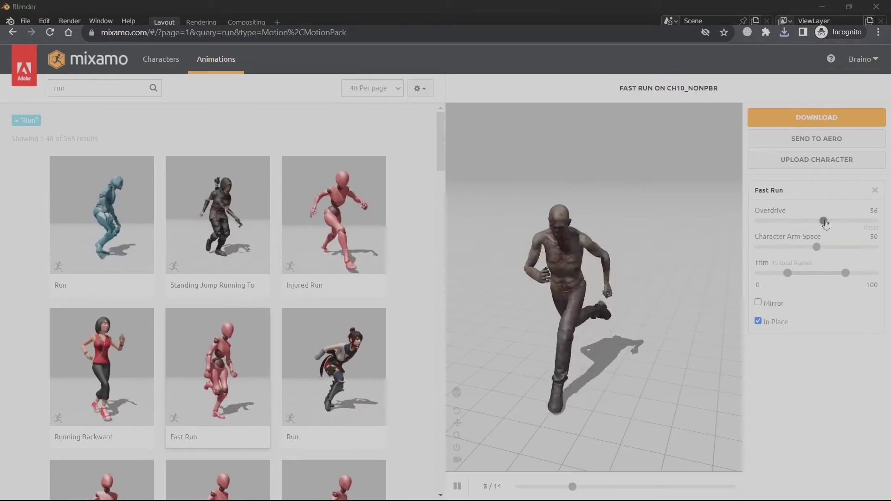
Step: On Mixamo, download the in-place Fast Run animation as FBX Binary with skin at 30 frames per second
left_click(790, 121)
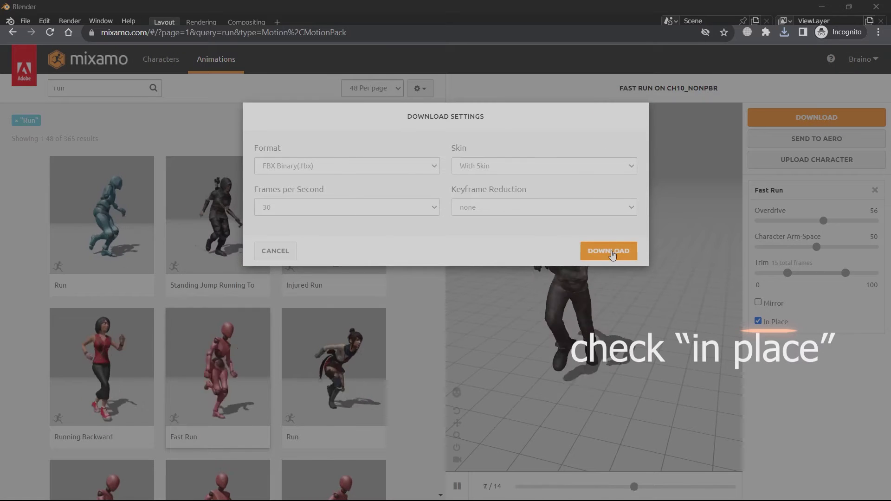
left_click(608, 303)
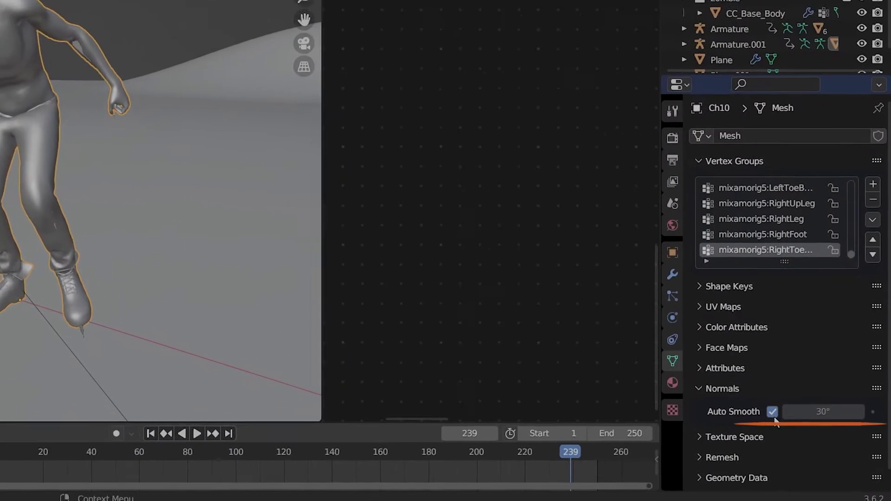
Step: Back in Blender, disable Auto Smooth in the normals settings of the Ch10 mesh
left_click(773, 412)
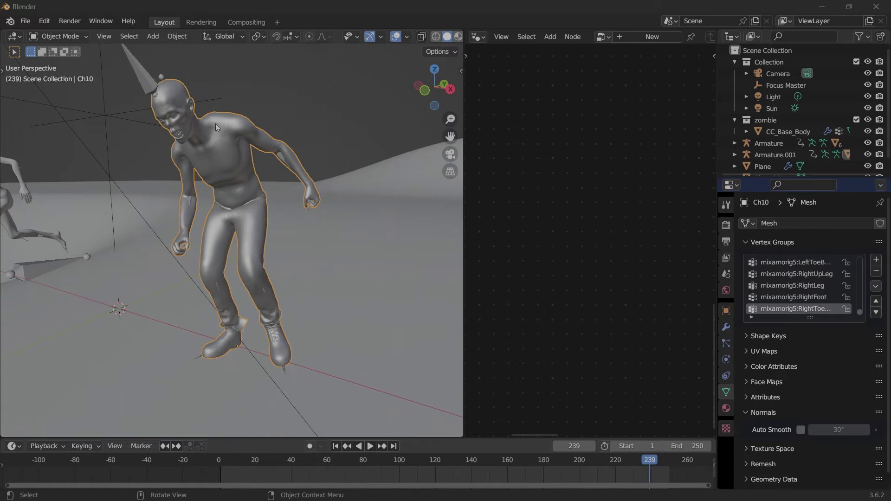
Step: In the Ch10_body material, set Metallic to 0 and delete the image texture feeding Specular
left_click(478, 37)
left_click(99, 143)
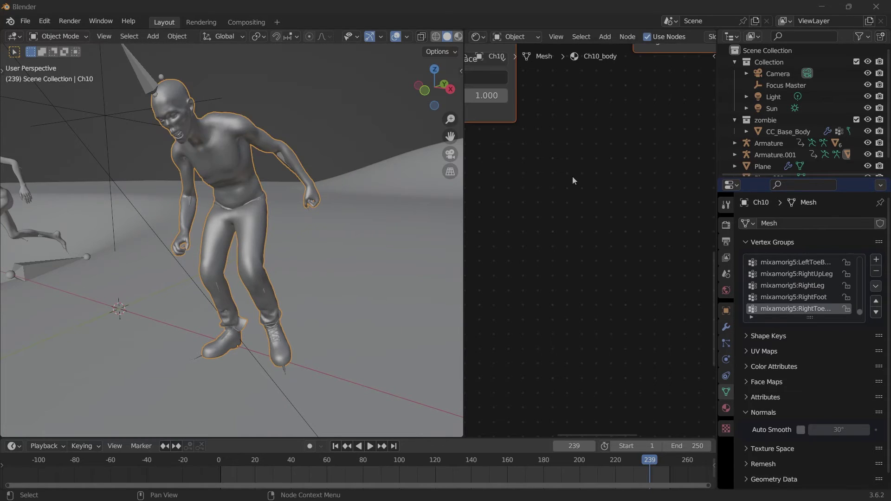
middle_click_drag(620, 157, 606, 252)
scroll(606, 252, "down", 2)
middle_click_drag(599, 183, 577, 425)
left_click_drag(652, 276, 633, 276)
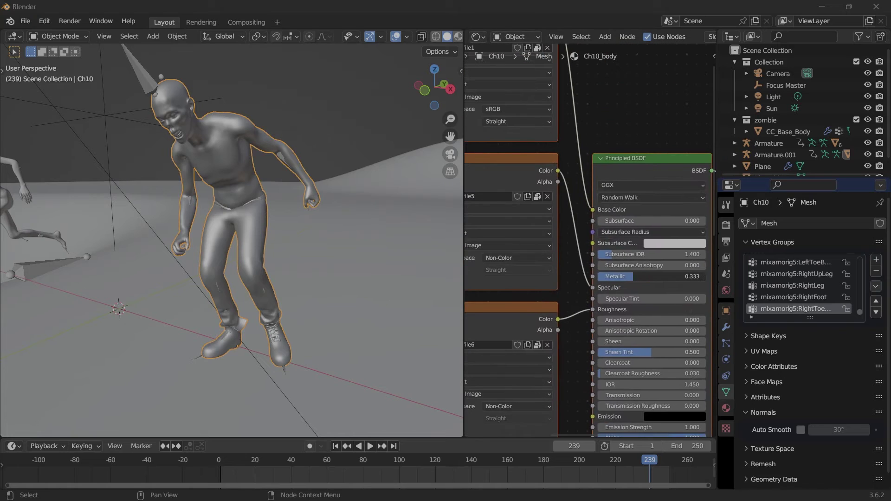
left_click(511, 171)
key("x")
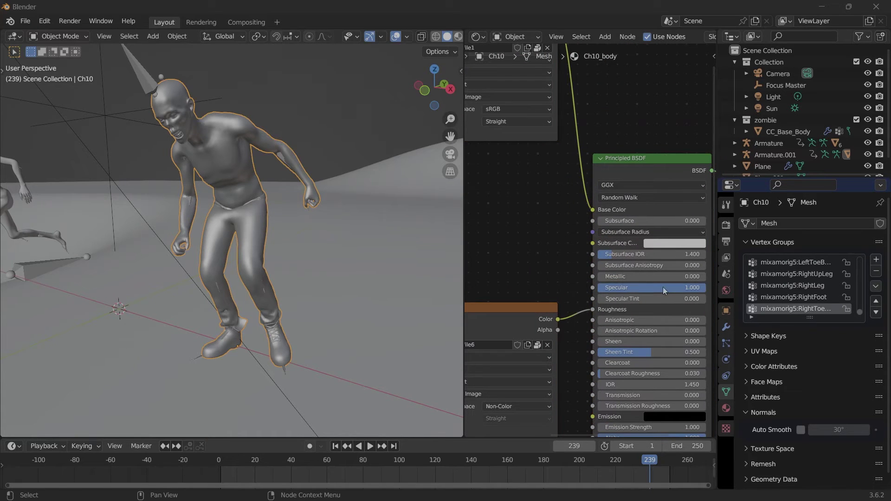
Step: Move the Ch10 mesh into a new collection named slow zombie
key("m")
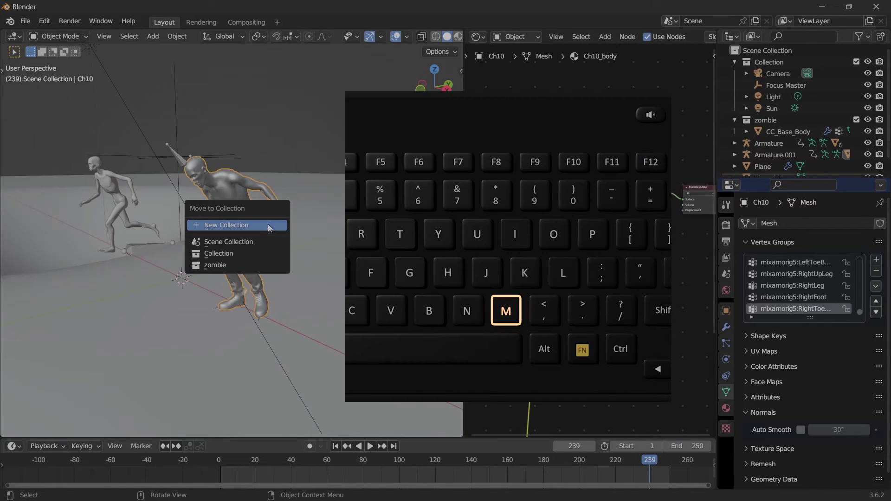
left_click(268, 225)
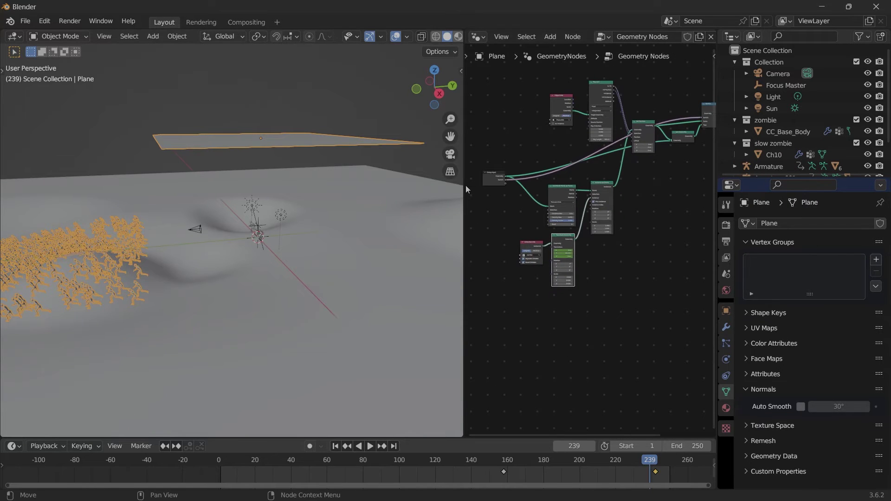
Step: Duplicate the zombie scattering nodes for the slow zombie collection and feed the input geometry into the copy's Distribute Points on Faces node
left_click_drag(466, 186, 295, 186)
scroll(534, 232, "up", 3)
left_click_drag(597, 324, 370, 173)
key("shift+d")
left_click(523, 278)
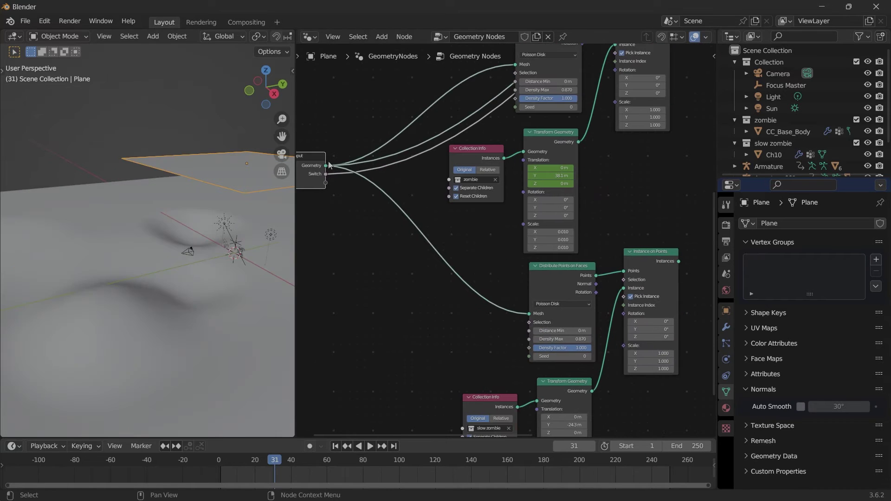
left_click_drag(528, 315, 529, 314)
Step: Insert a Join Geometry node between the zombie branch's Instance on Points node and the Set Position node
middle_click_drag(501, 328, 481, 195)
scroll(476, 274, "up", 5)
scroll(506, 240, "down", 4)
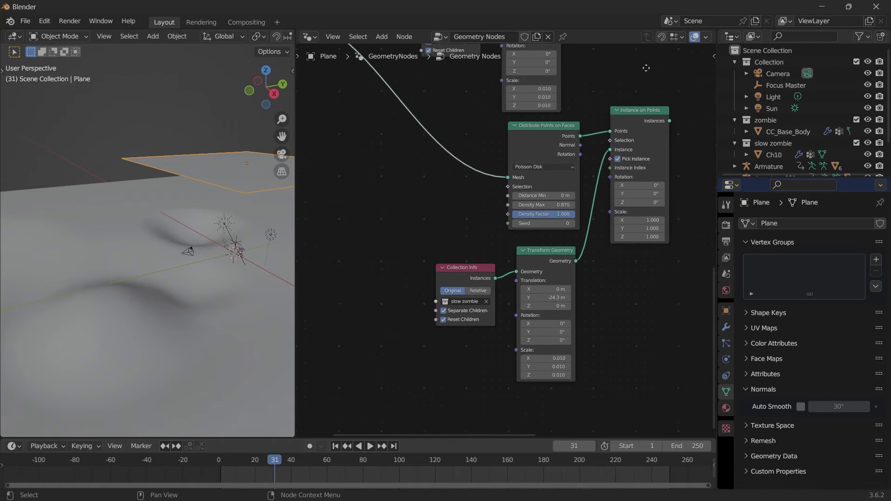
middle_click_drag(647, 68, 476, 436)
scroll(622, 202, "up", 2)
left_click_drag(623, 203, 607, 191)
key("shift+a")
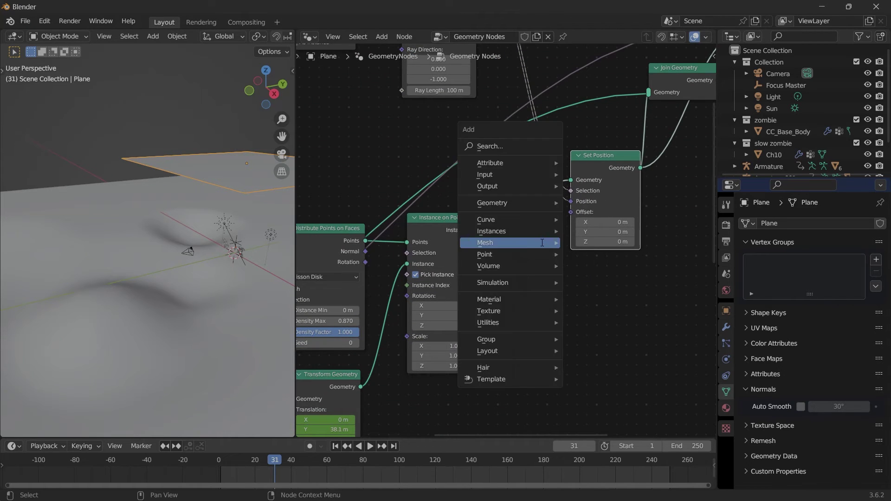
key("s")
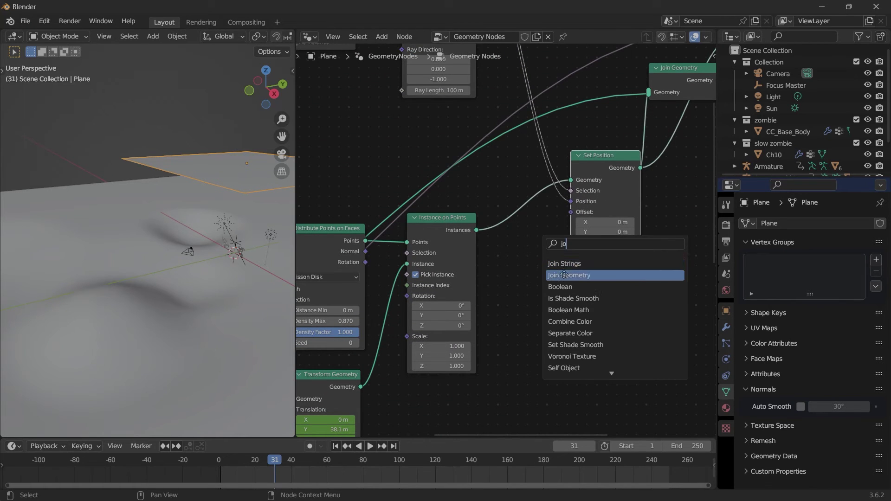
left_click(565, 276)
left_click(532, 230)
Step: Connect the slow zombie branch's Instance on Points output to the Join Geometry node
scroll(534, 281, "down", 2)
middle_click_drag(534, 283, 611, 145)
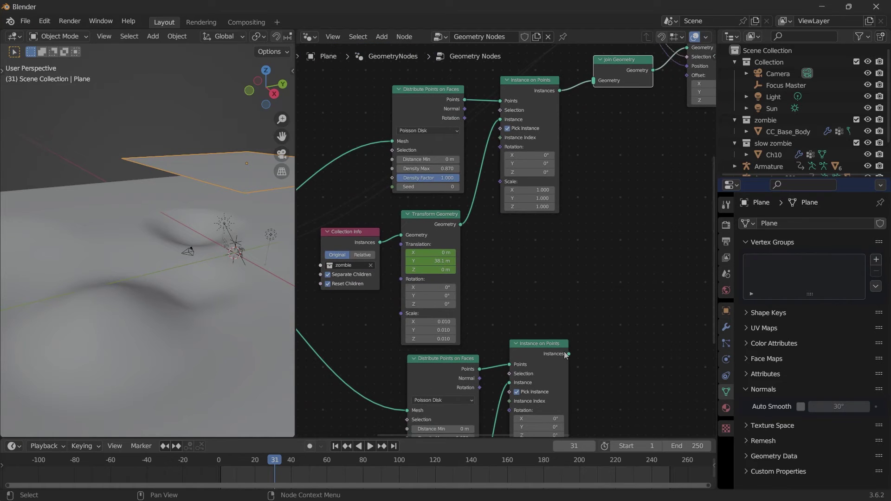
left_click_drag(588, 82, 589, 86)
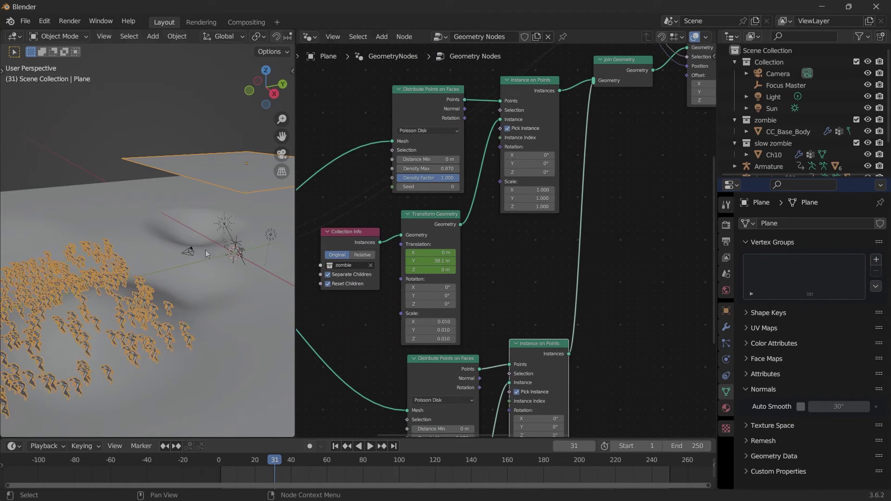
Step: Set the Seed of the slow zombie branch's Distribute Points on Faces node to 20
middle_click_drag(206, 250, 260, 234)
middle_click_drag(453, 433, 484, 313)
scroll(484, 313, "up", 5)
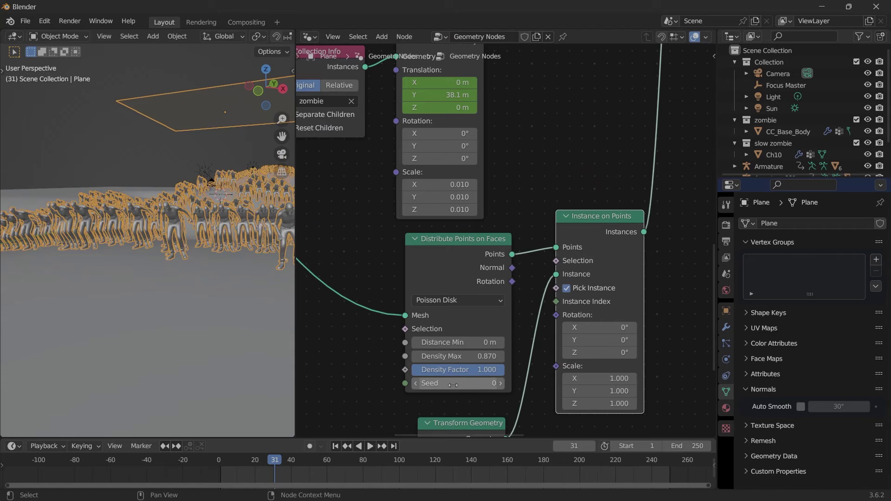
left_click_drag(454, 385, 474, 385)
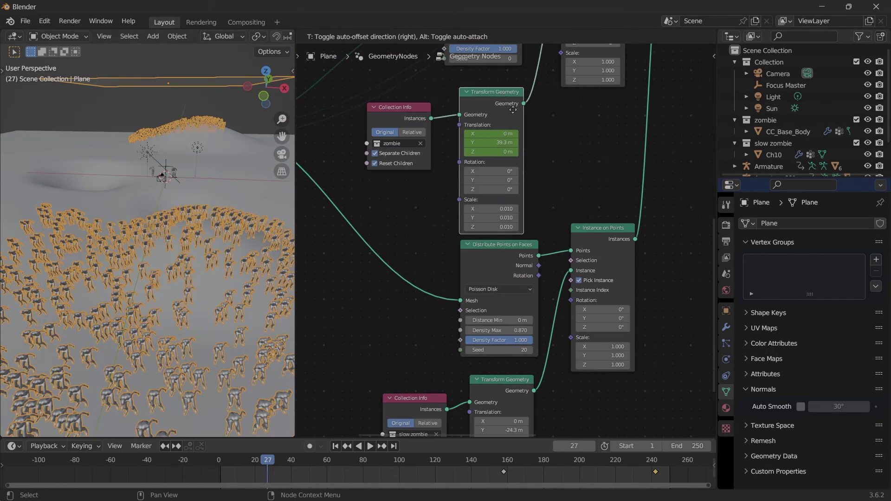
Step: Keyframe the slow zombie Transform Geometry's Translation and paste the zombie node's Translation keyframes onto it
left_click_drag(511, 95, 504, 94)
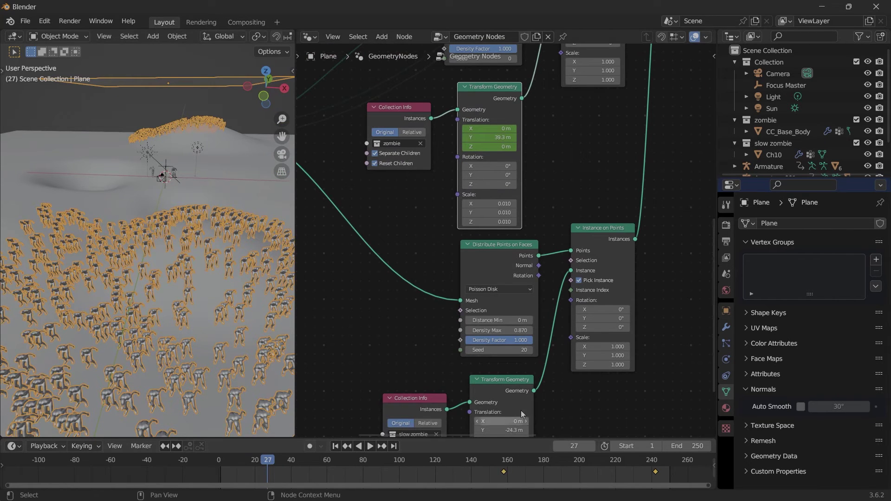
middle_click_drag(522, 414, 534, 339)
right_click(529, 342)
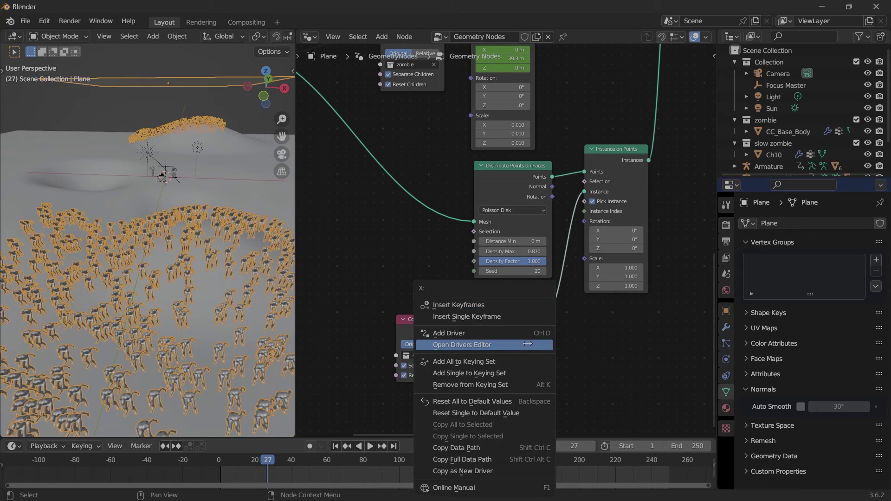
left_click(507, 306)
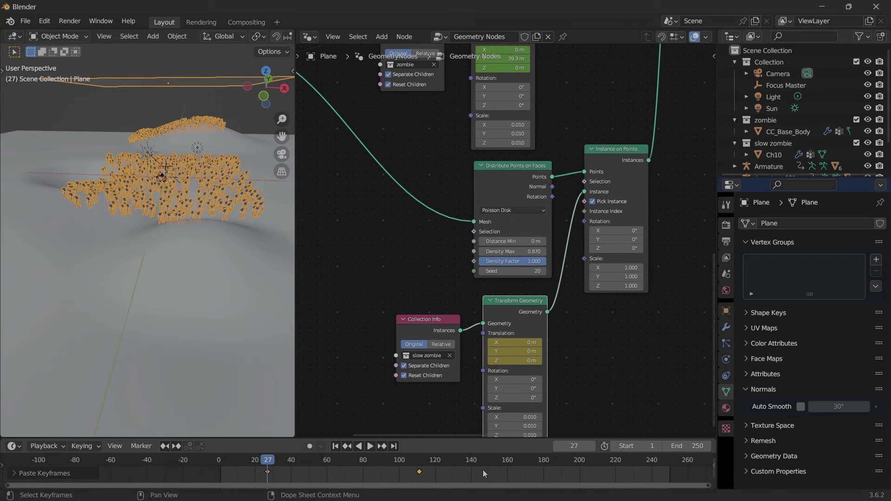
Step: Shift the slow zombie's Translation keyframes to start at about frame 60, and push the second one further along the timeline
key("g")
left_click(520, 474)
left_click(479, 472)
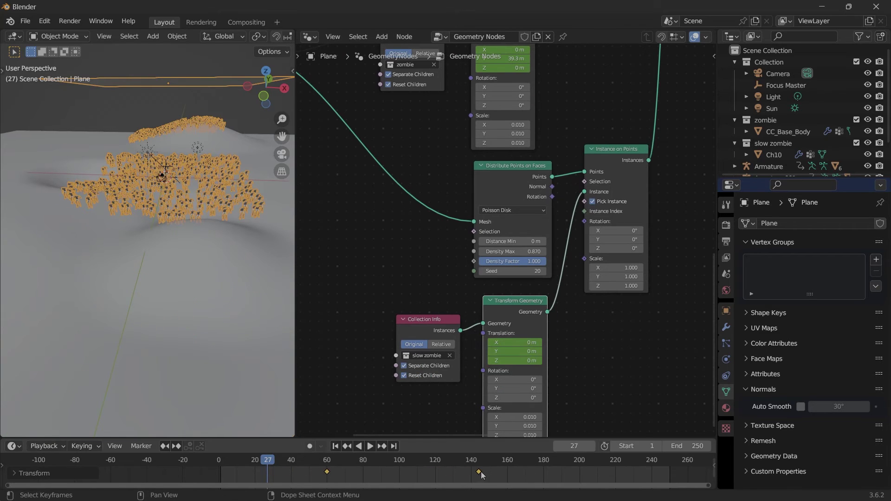
key("g")
left_click(591, 483)
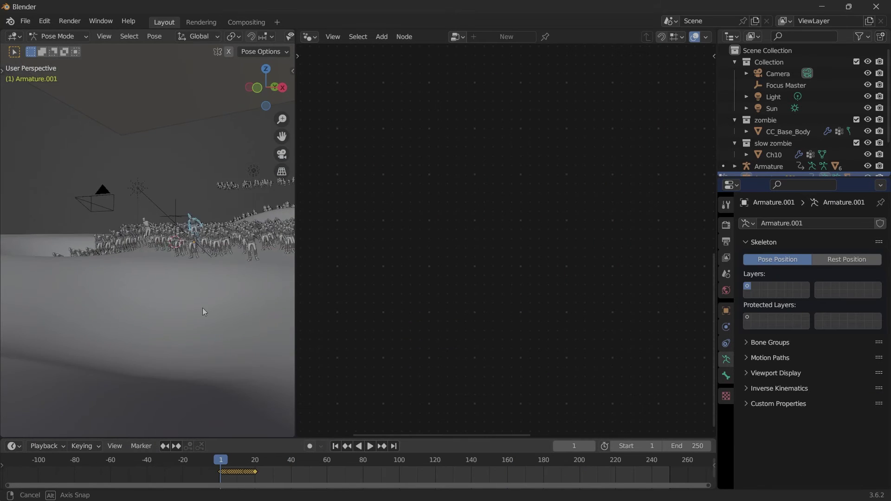
Step: Play back the combined crowd with the viewport overlays hidden and examine its movement up close
key("space")
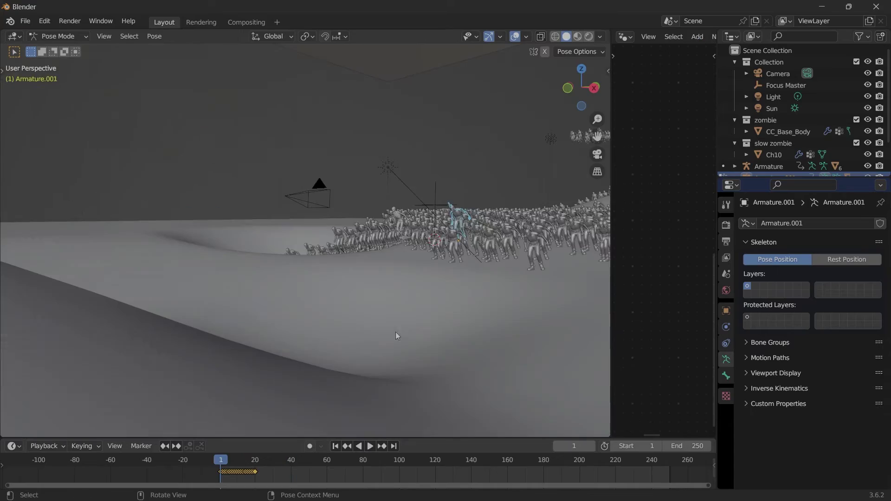
key("alt+shift+z")
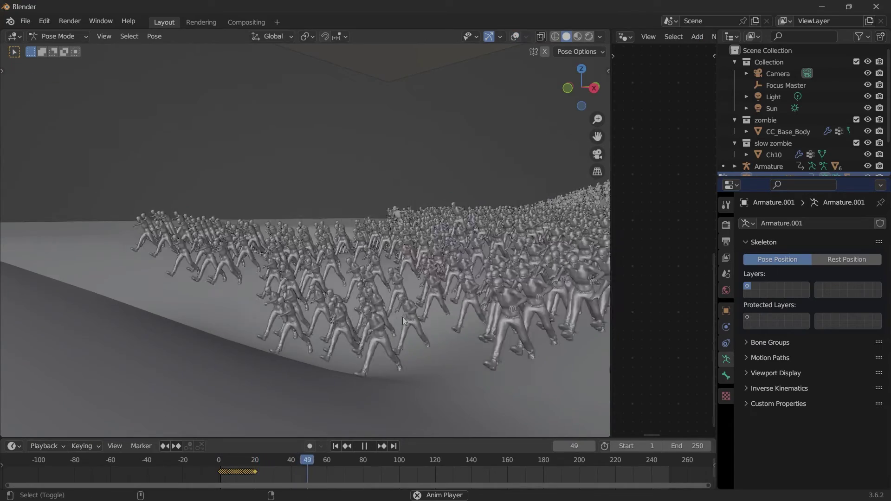
middle_click_drag(403, 318, 384, 326)
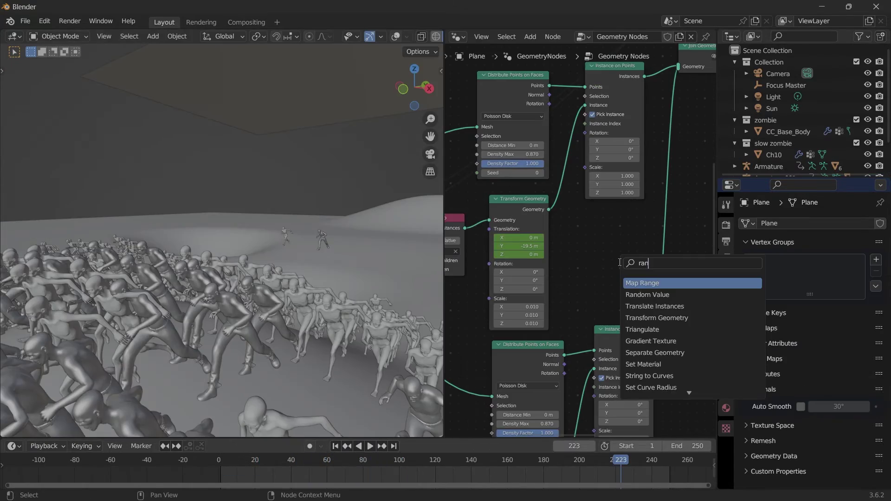
Step: Add a Random Value node with Min 0.8 and connect it to the Scale of the zombie branch's Instance on Points node
key("Return")
left_click(626, 237)
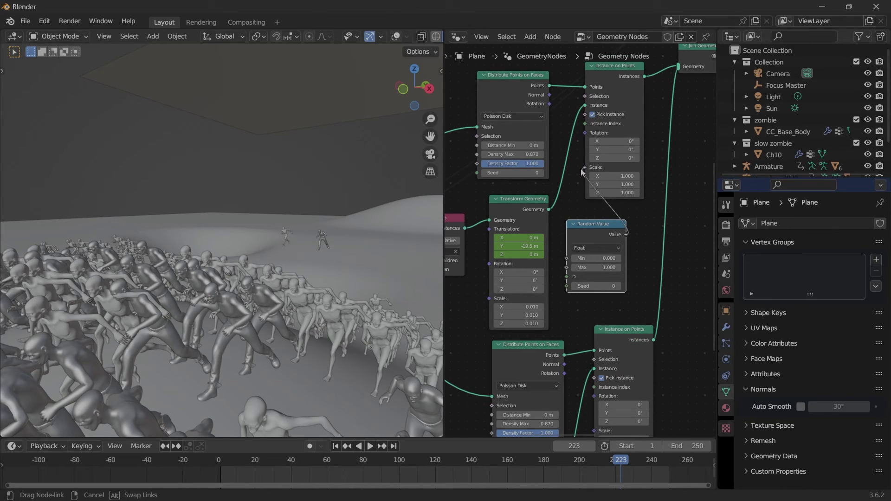
left_click_drag(581, 169, 584, 167)
middle_click_drag(611, 290, 599, 267)
scroll(597, 262, "up", 3)
left_click(593, 216)
type(".")
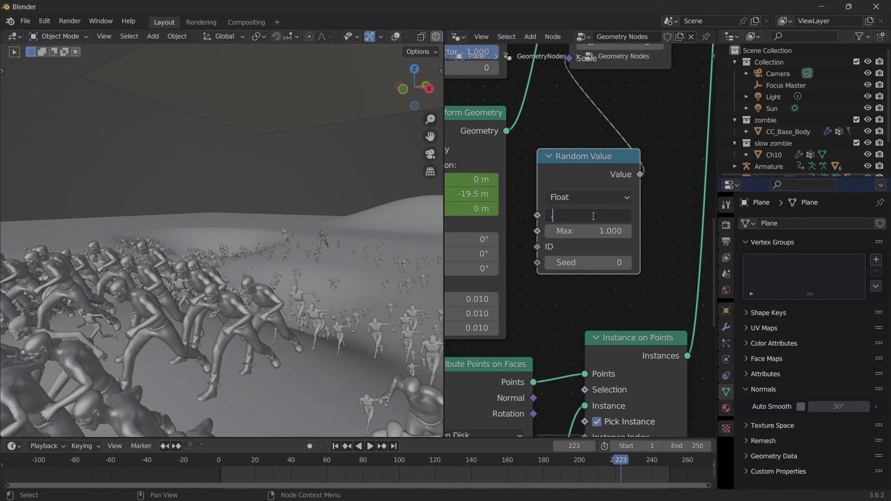
type("0.8")
key("Return")
Step: Duplicate the Random Value node, connect the copy to the slow zombie branch's Instance on Points Scale, and play back the crowd
scroll(588, 248, "down", 4)
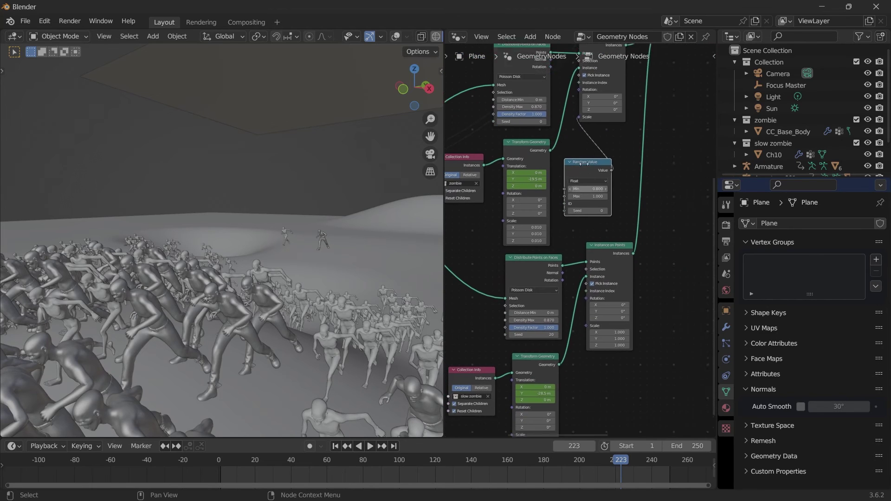
key("shift+d")
scroll(625, 389, "up", 2)
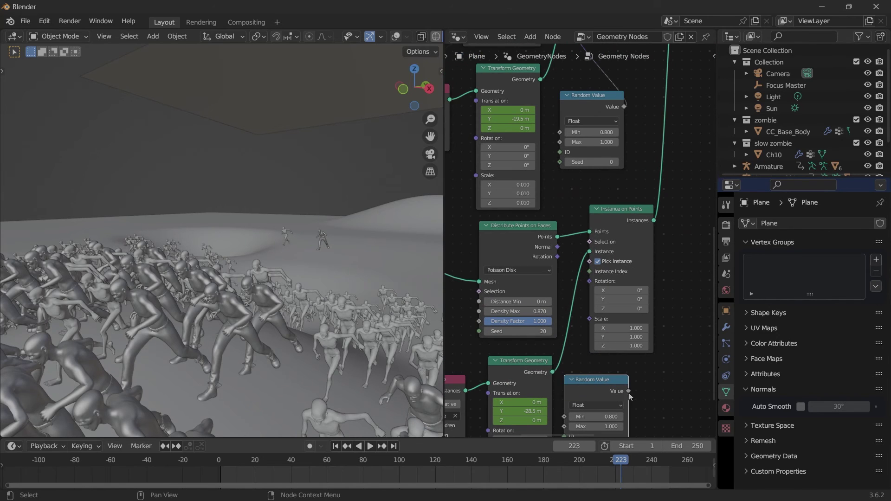
left_click_drag(591, 325, 590, 319)
key("space")
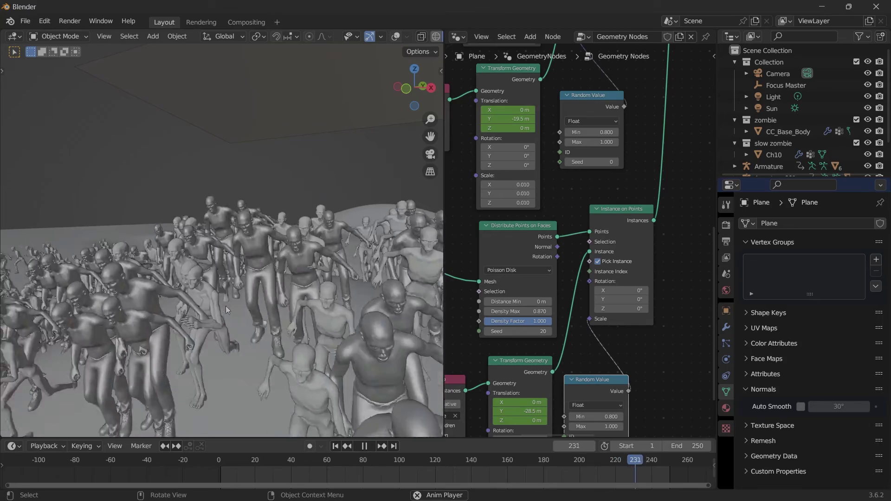